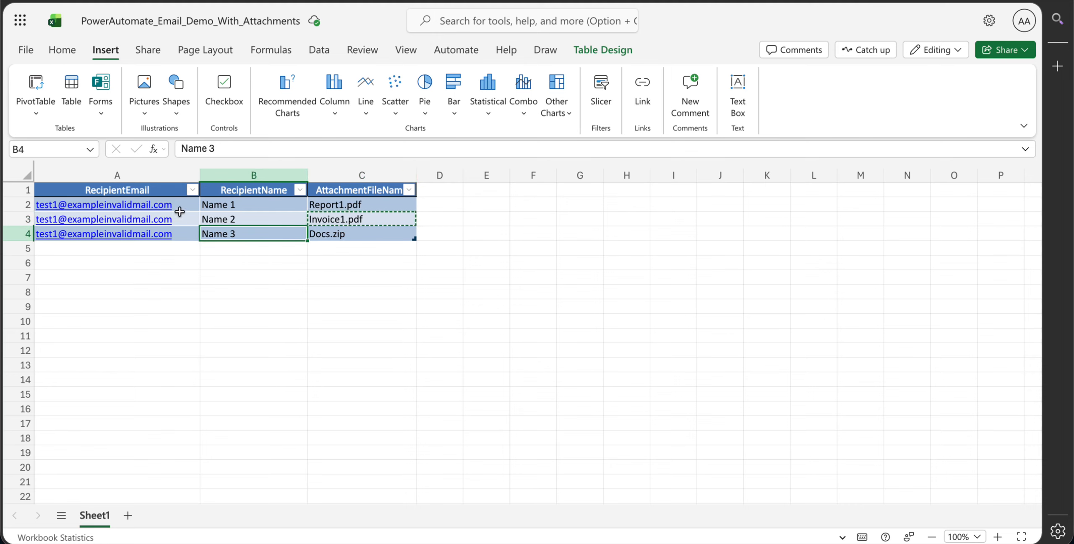
- Review the RecipientEmail, RecipientName and AttachmentFileName columns of the recipient table and the OneDrive folder holding the workbook
click(151, 196)
click(250, 192)
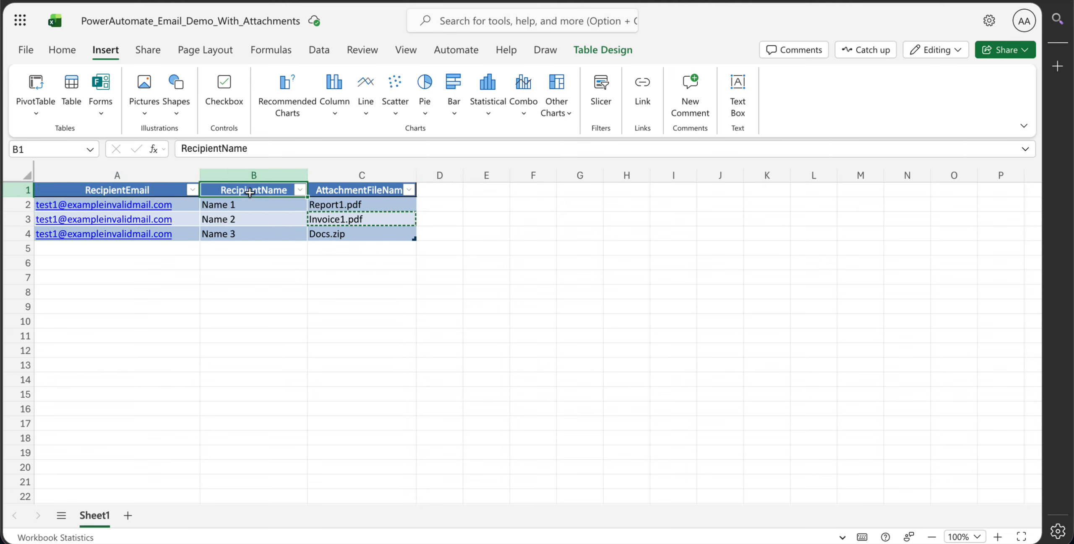
click(333, 192)
click(379, 243)
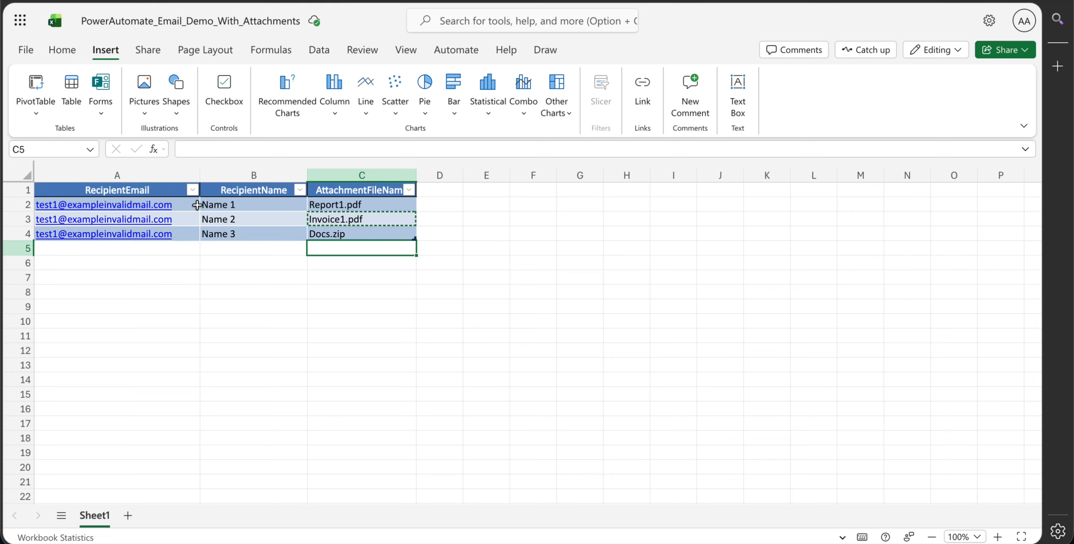
click(250, 261)
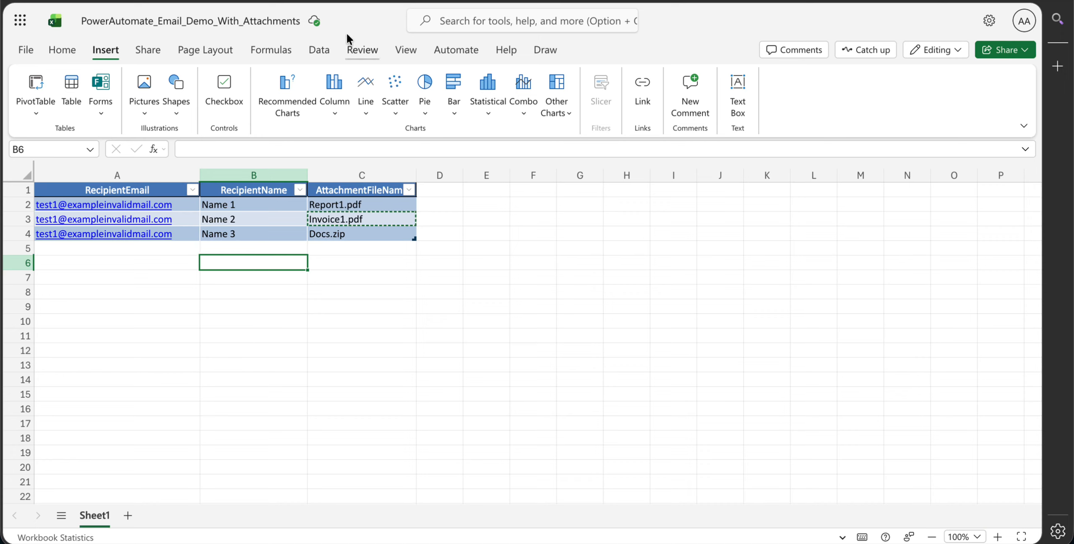
click(105, 1)
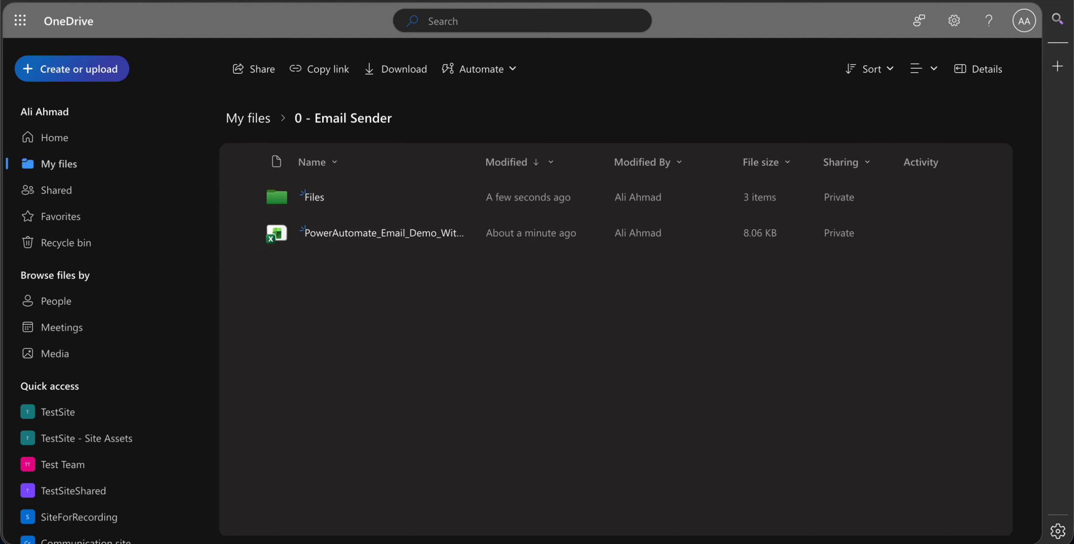
click(419, 2)
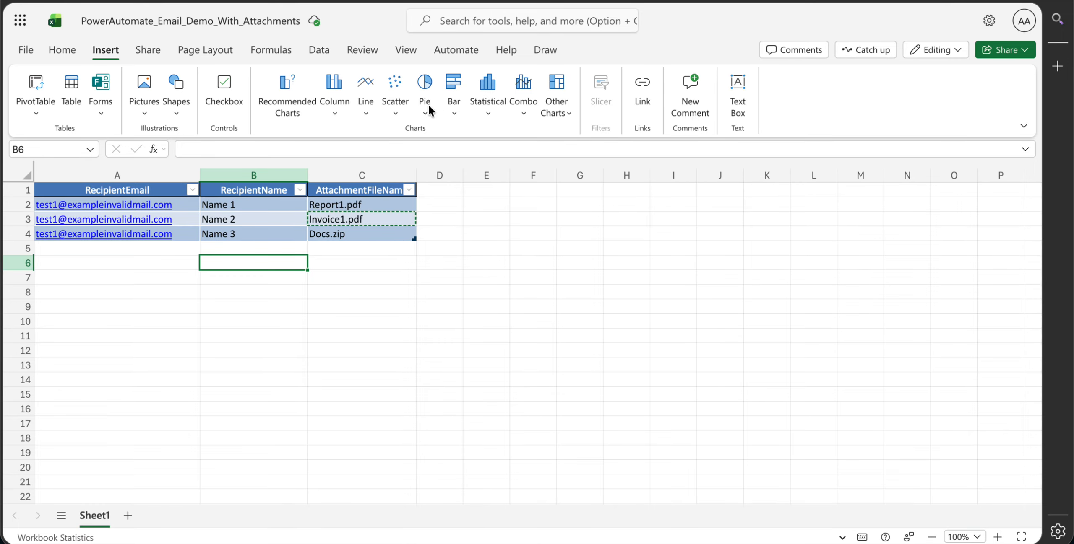
click(247, 204)
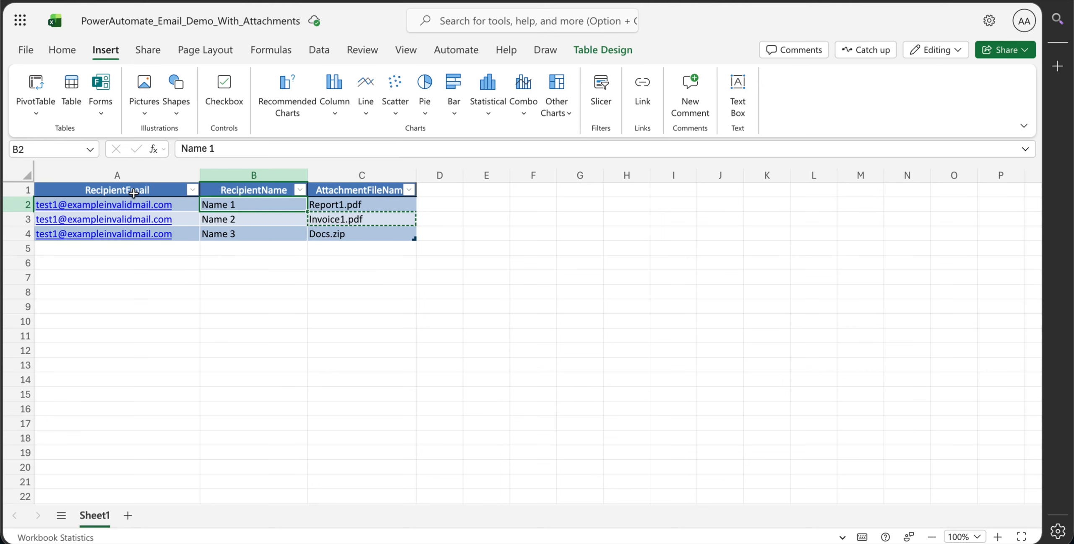
- Try to format the recipient data in A1:C4, including its headers, as a table
drag(129, 192, 348, 234)
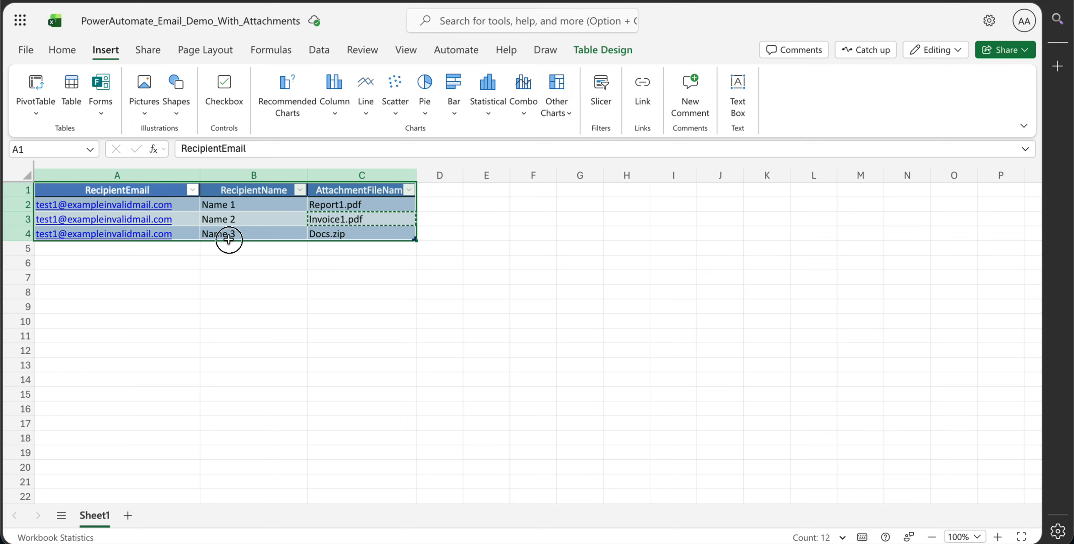
click(235, 322)
click(118, 184)
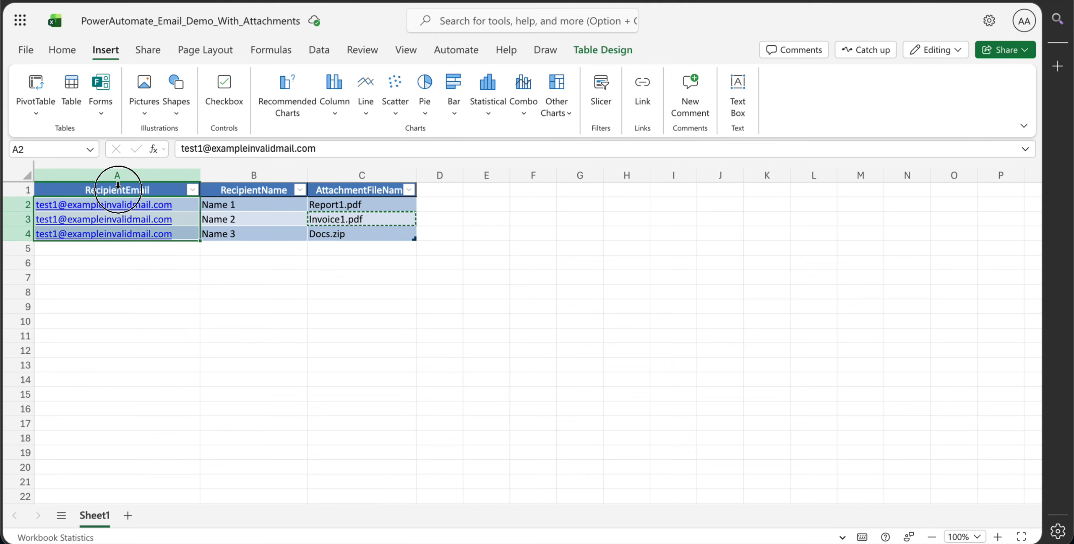
click(203, 276)
drag(147, 191, 394, 227)
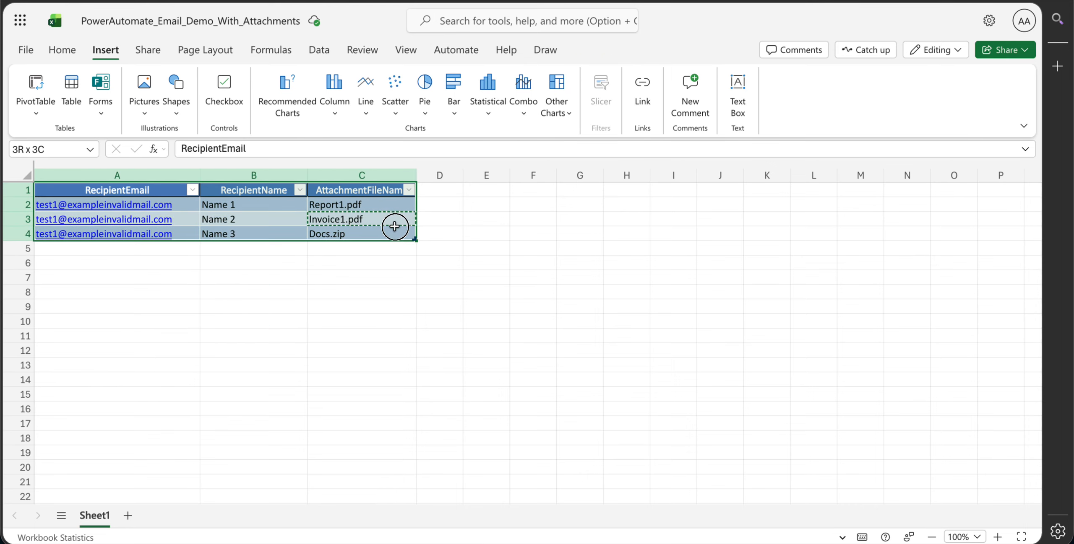
click(72, 99)
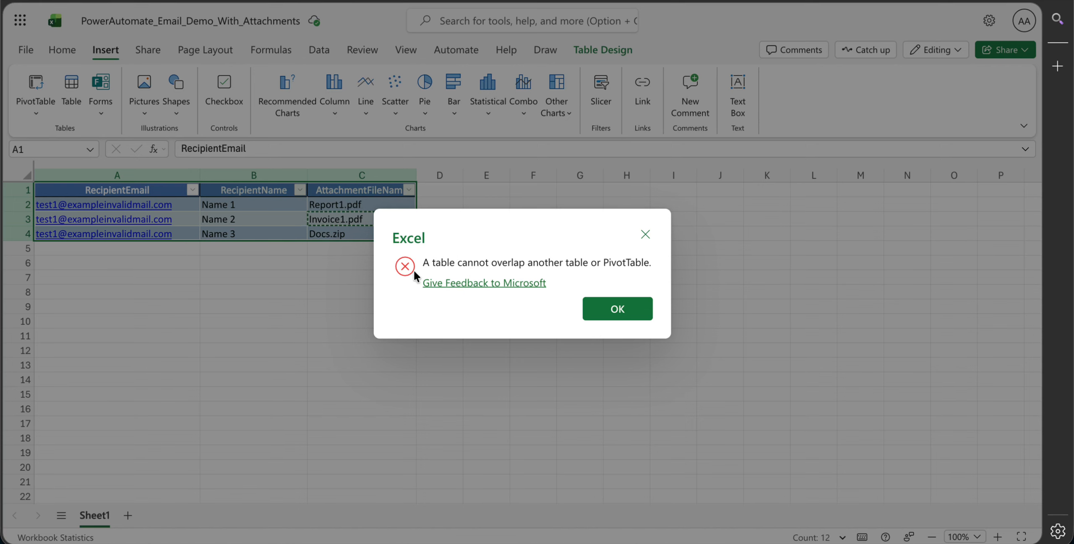
click(625, 314)
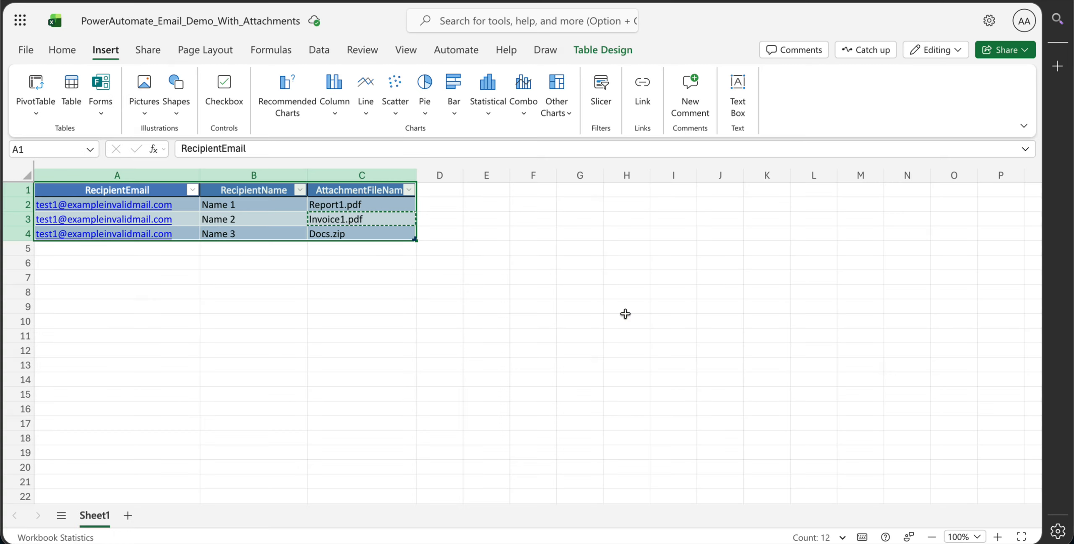
click(453, 296)
click(283, 229)
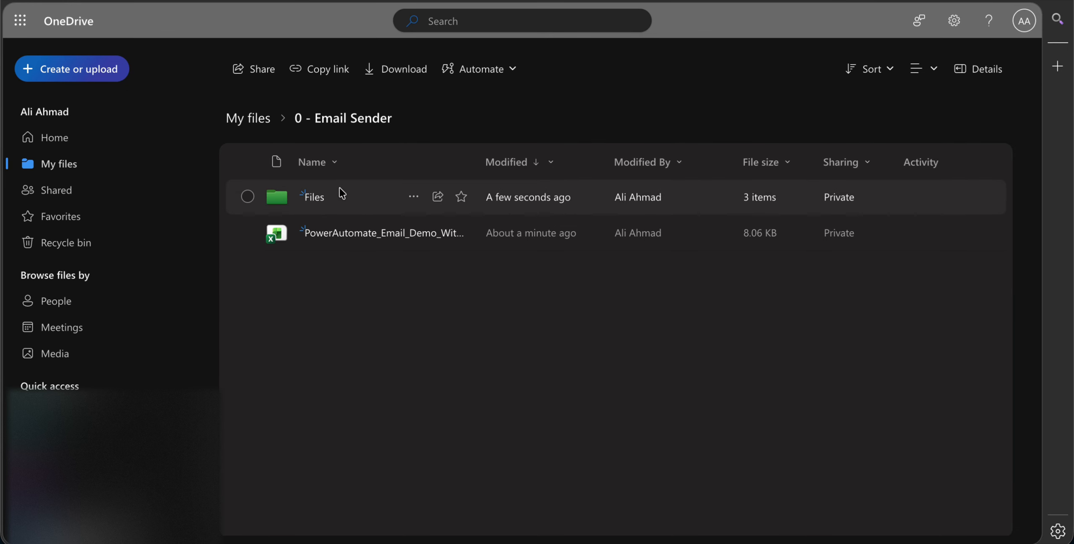
- Compare the attachments in the OneDrive Files folder with the AttachmentFileName entries in the workbook
click(313, 200)
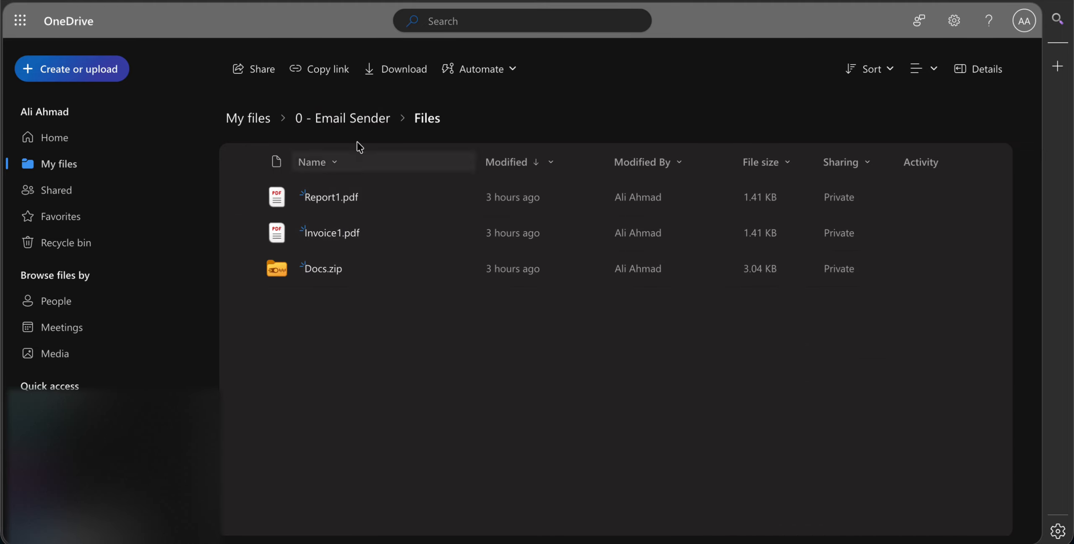
click(369, 120)
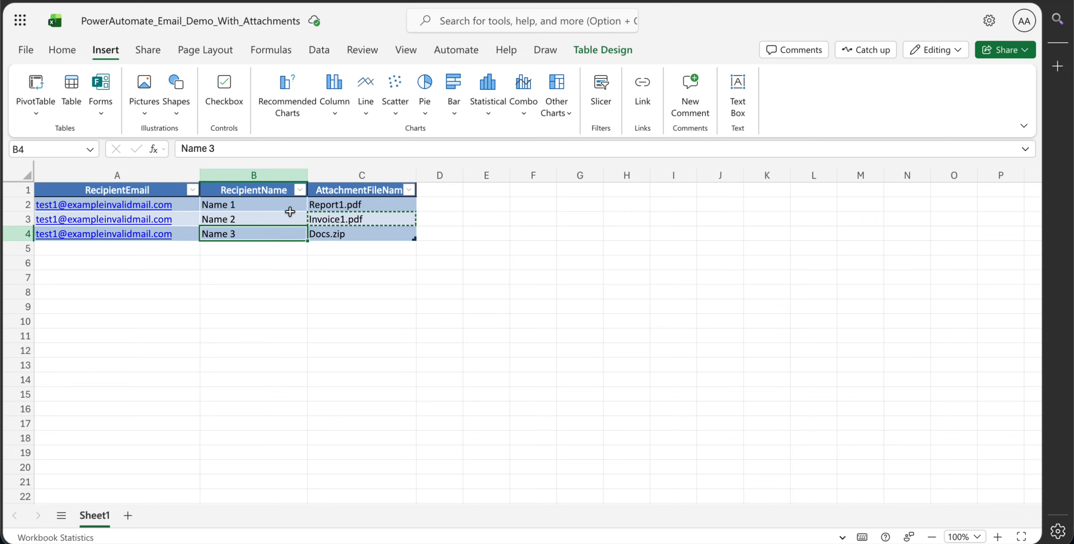
click(355, 202)
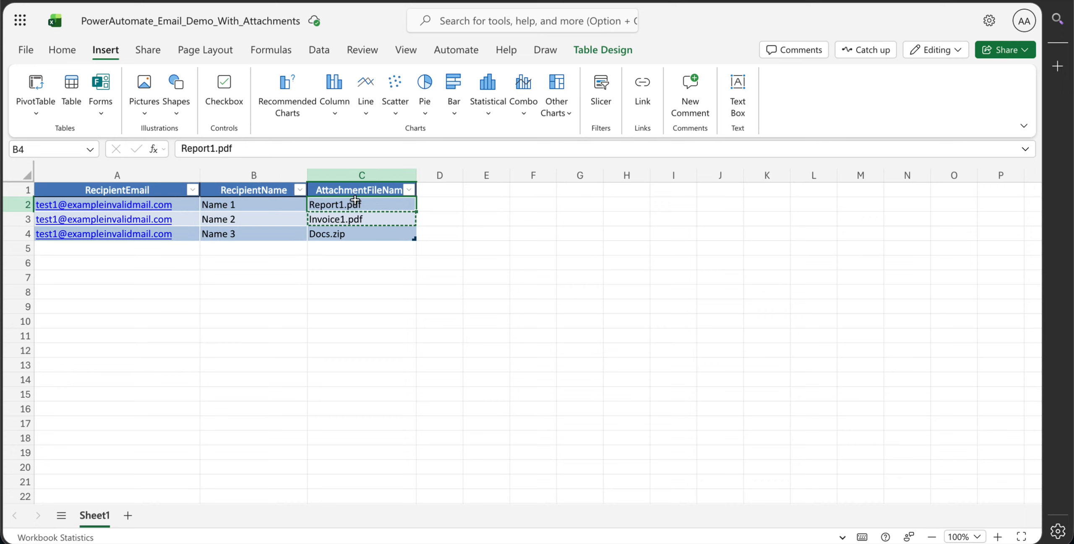
click(339, 258)
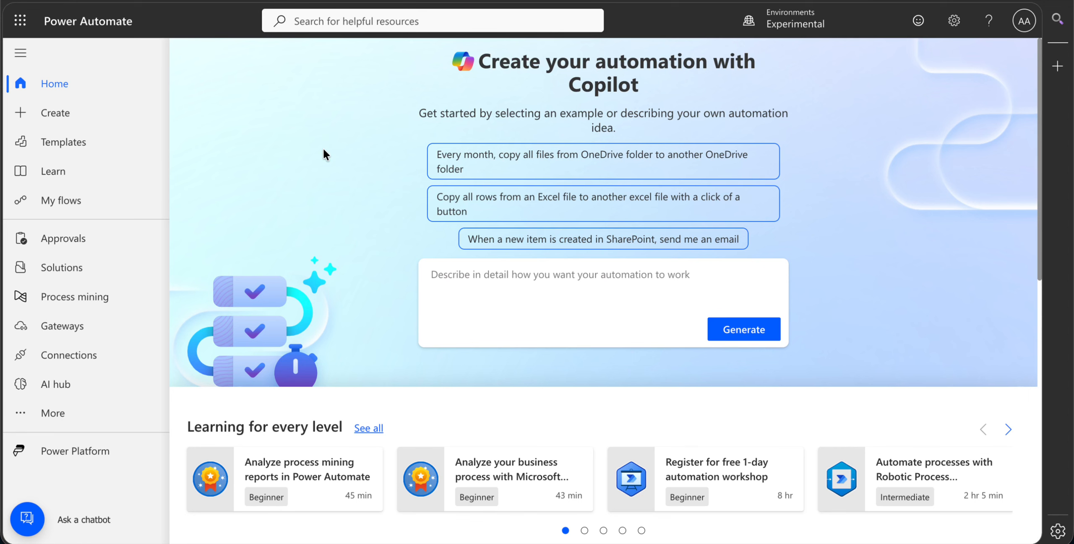
- Switch to Power Automate and create an instant cloud flow named Email Sender with the Manually trigger a flow trigger
click(118, 111)
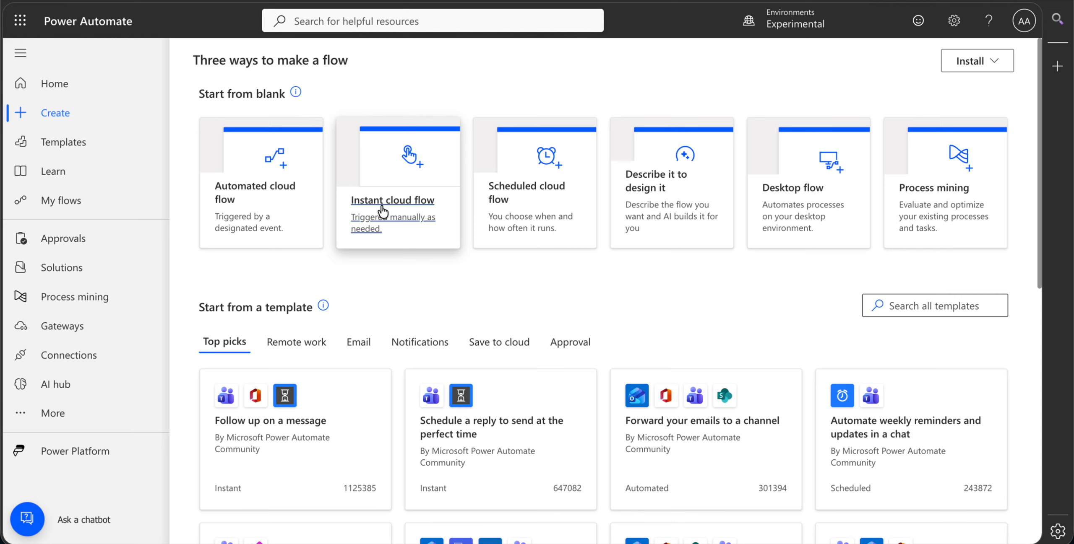
click(411, 204)
click(627, 205)
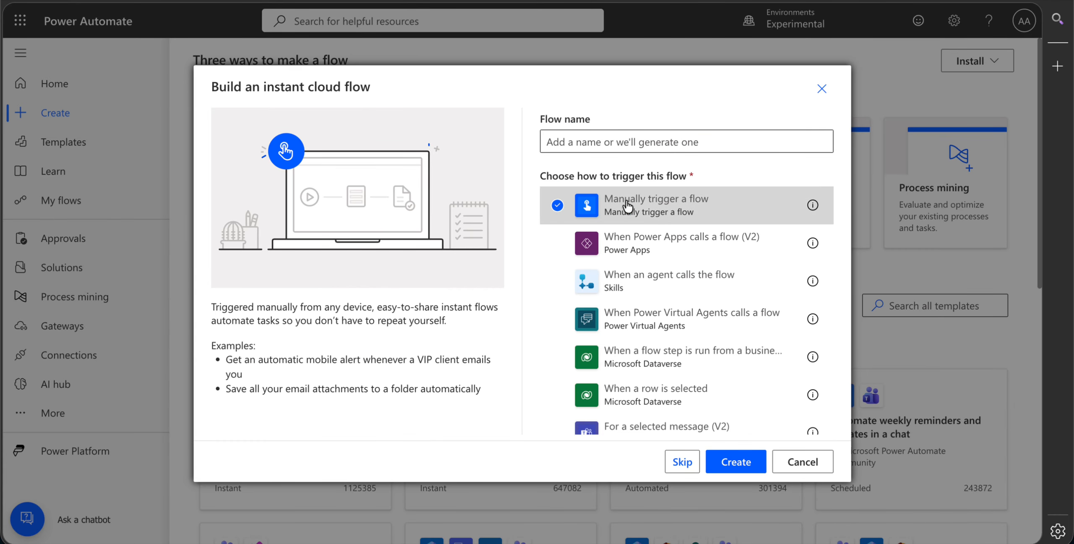
click(614, 141)
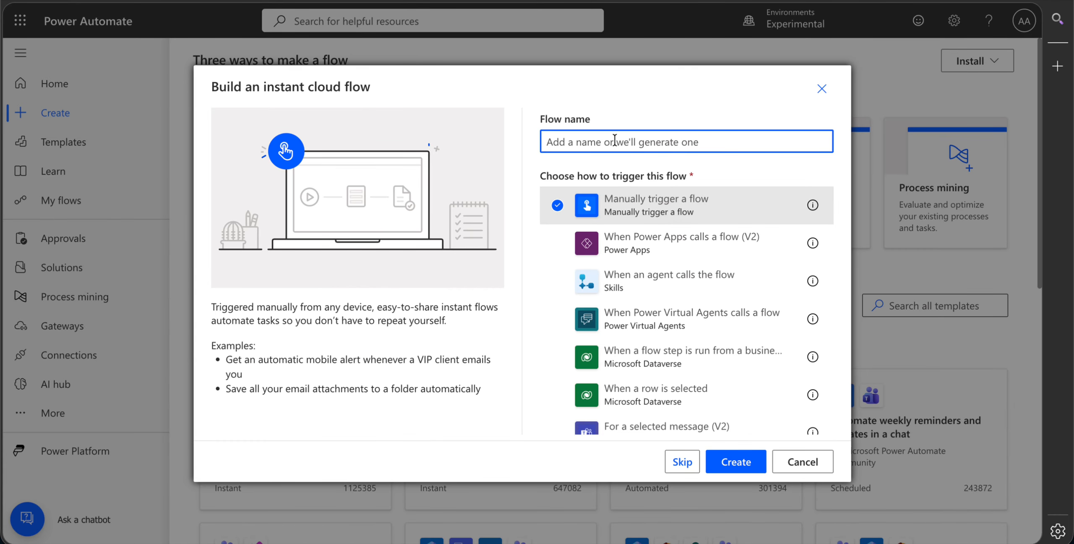
text(DEmai)
key(BackSpace)
key(BackSpace)
key(BackSpace)
key(BackSpace)
key(BackSpace)
text(Email Sender)
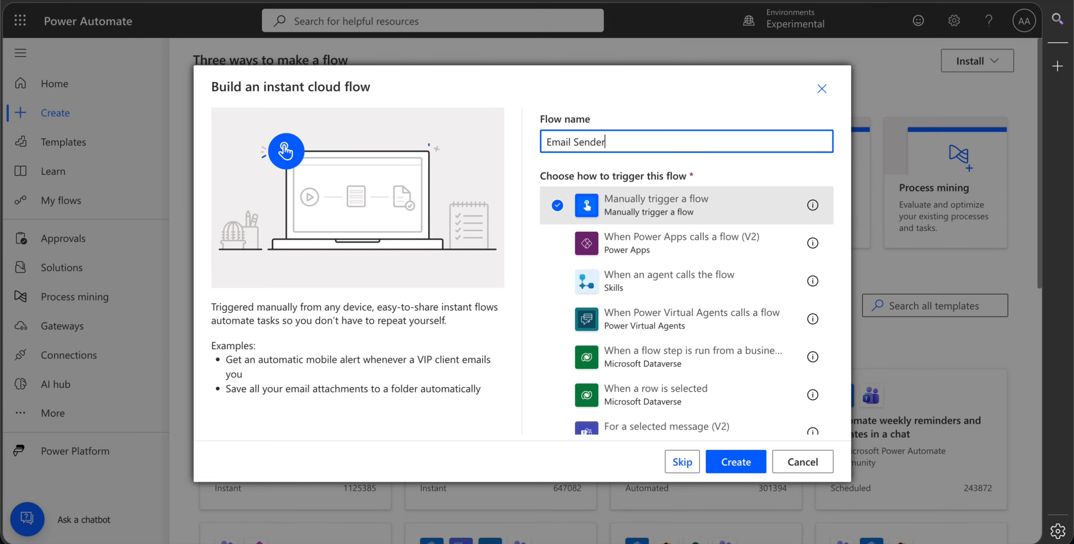
click(726, 462)
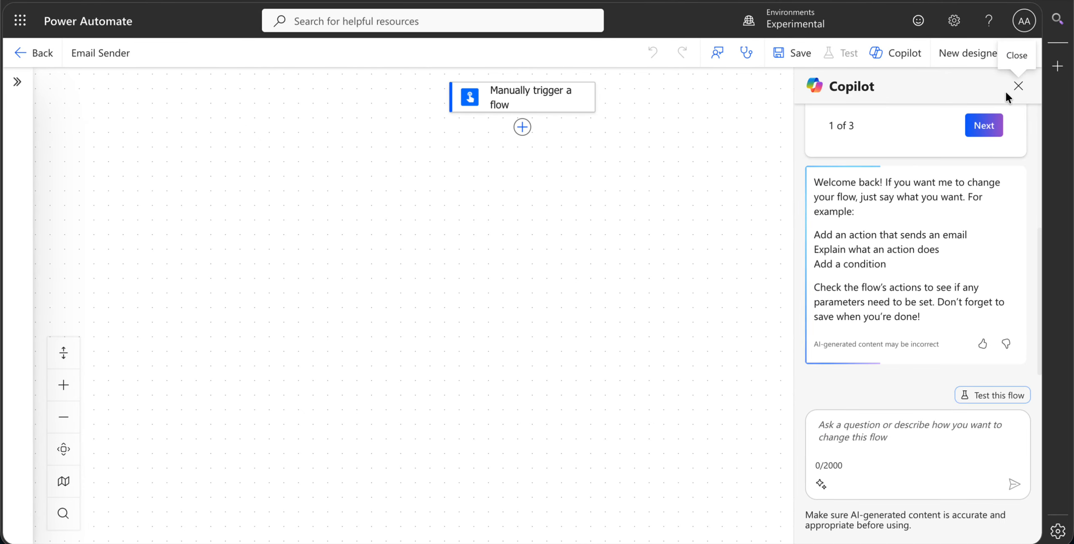
- Close the Copilot pane and switch the flow to the classic designer without saving
click(1017, 87)
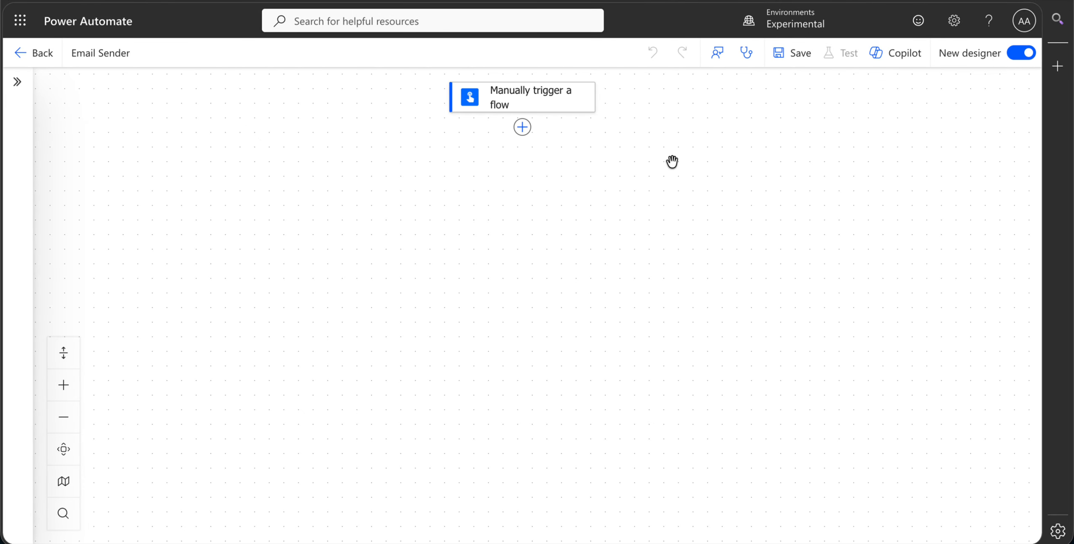
click(1016, 56)
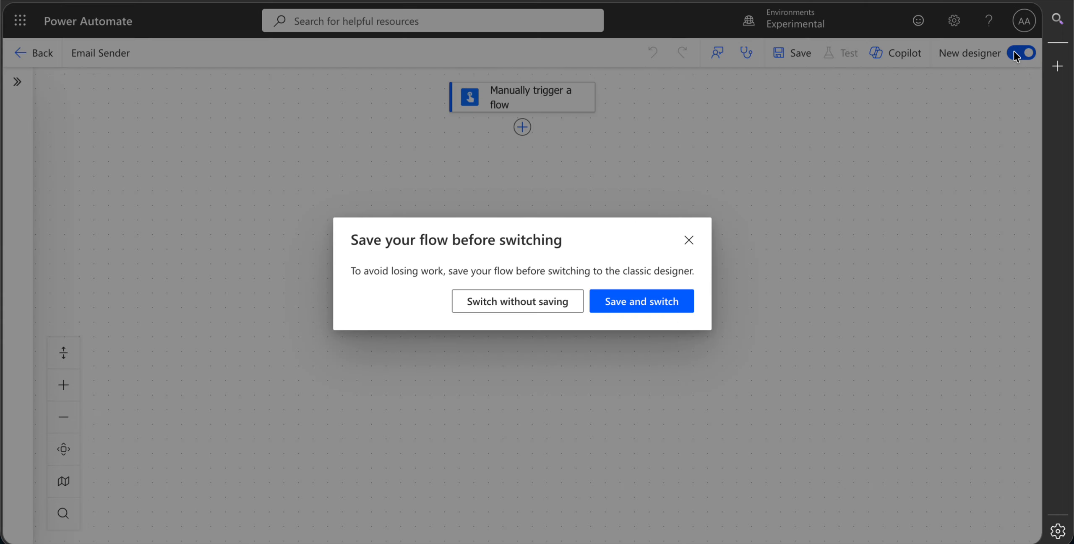
click(491, 307)
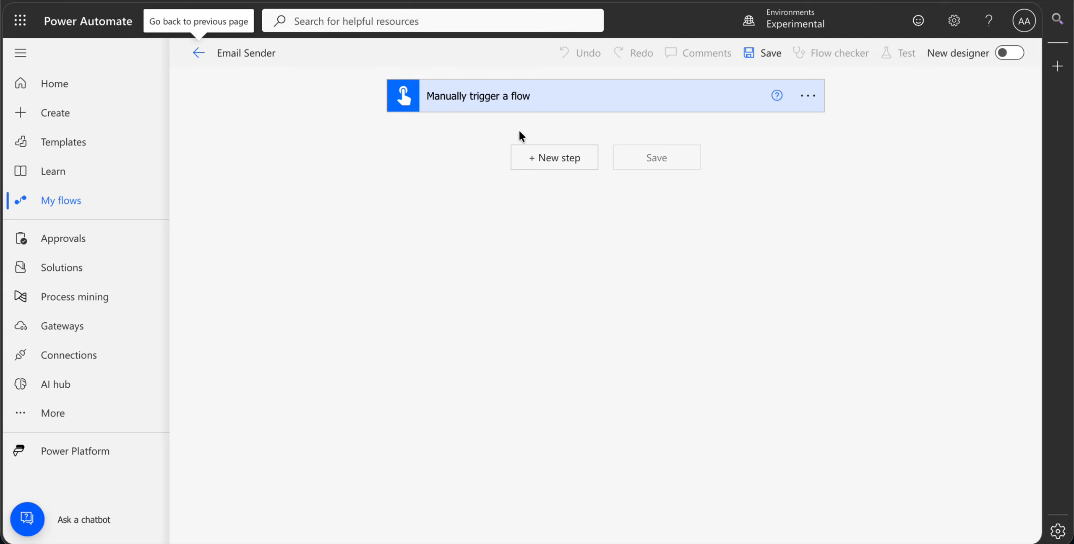
- Add the Excel Online (Business) action List rows present in a table after the manual trigger
click(546, 164)
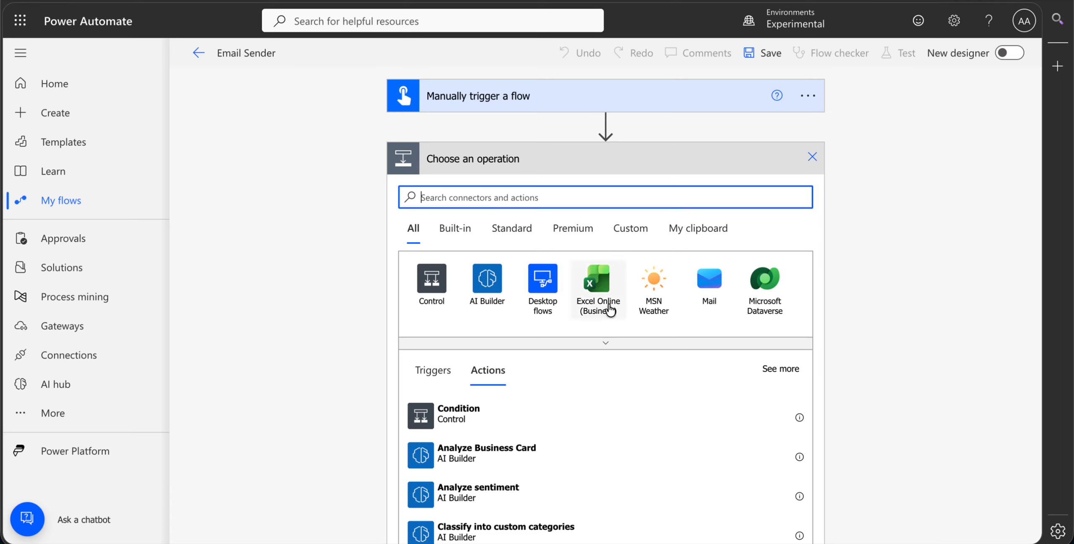
click(596, 294)
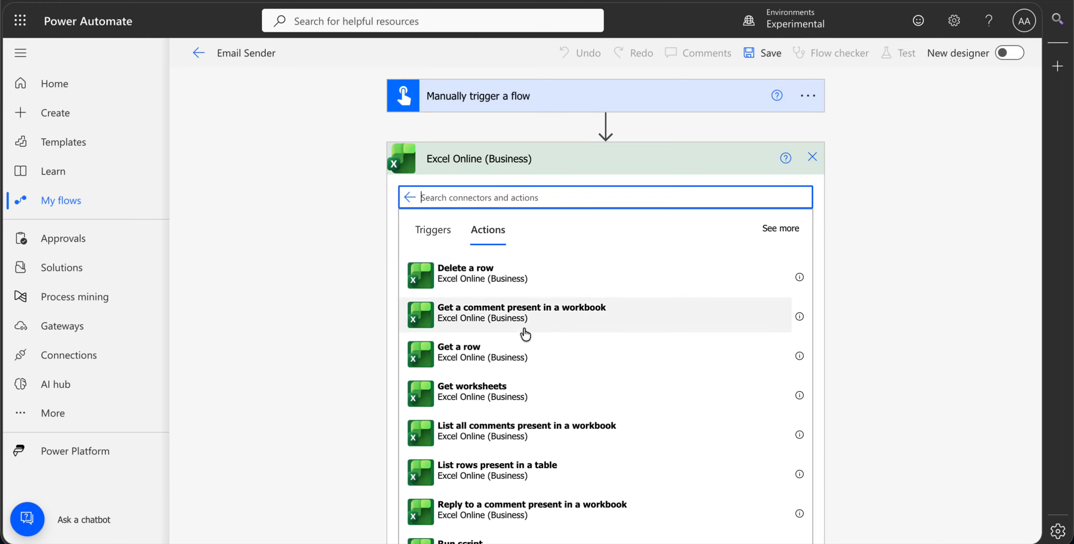
scroll(527, 378, down, 5)
scroll(530, 380, up, 5)
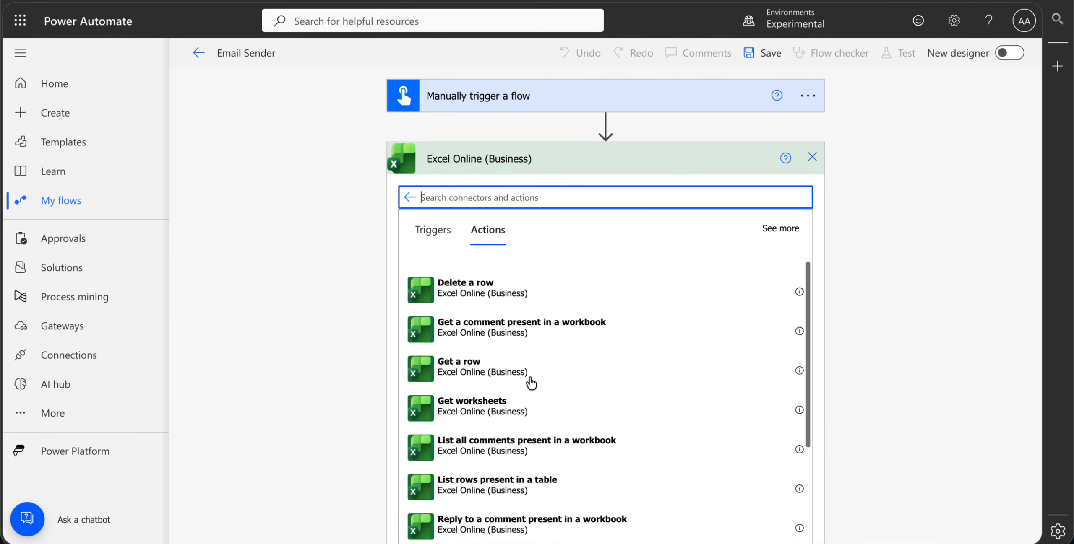
text(list)
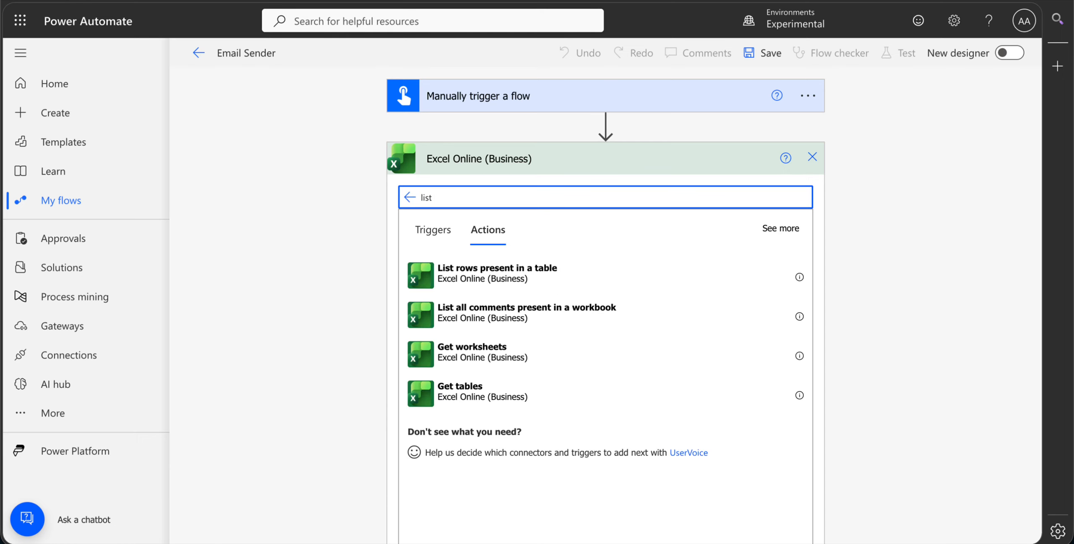
click(550, 280)
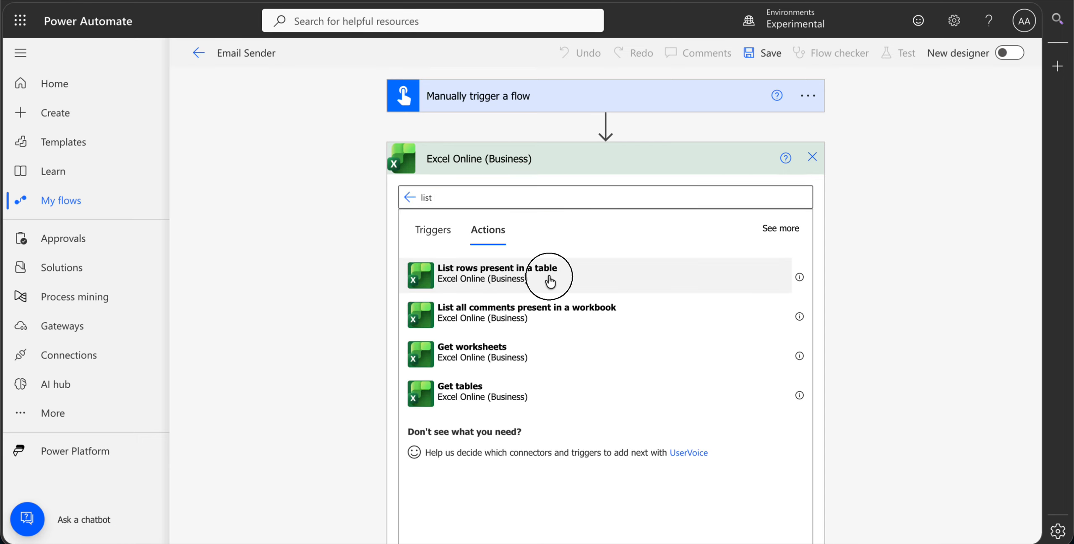
- Set the List rows action's location to OneDrive for Business and its document library to OneDrive
click(687, 189)
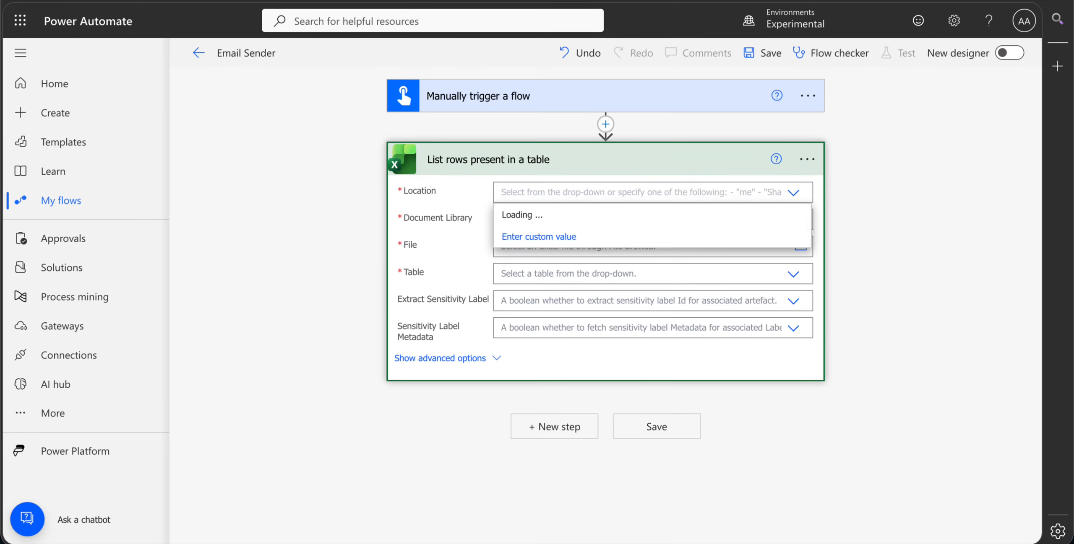
text(oned)
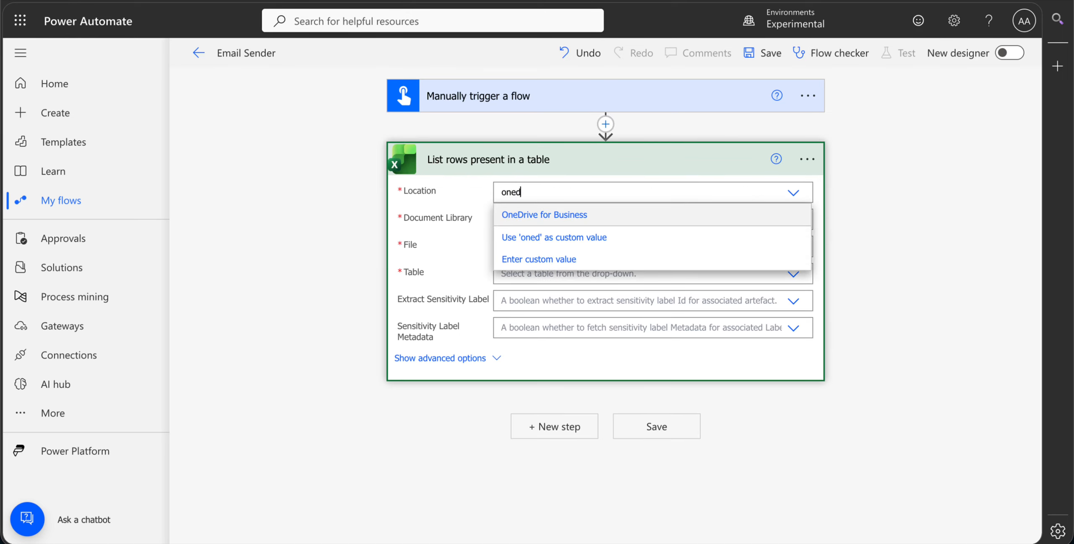
click(653, 215)
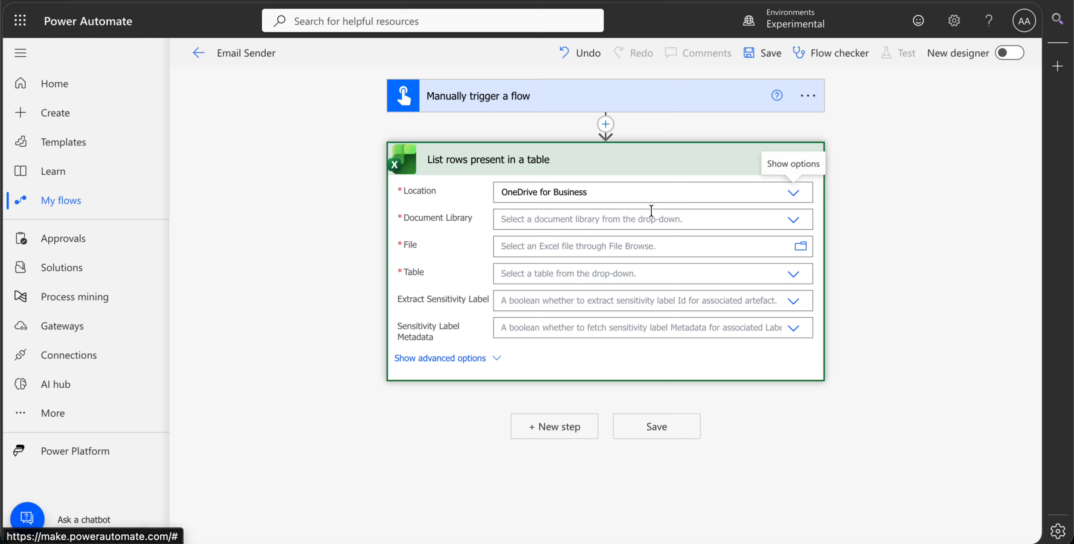
click(680, 215)
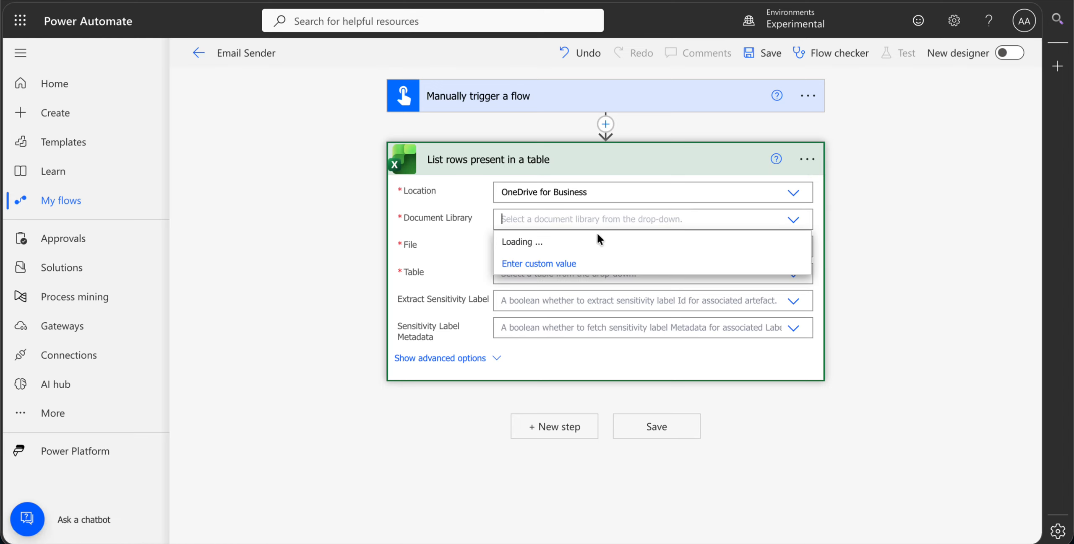
click(557, 242)
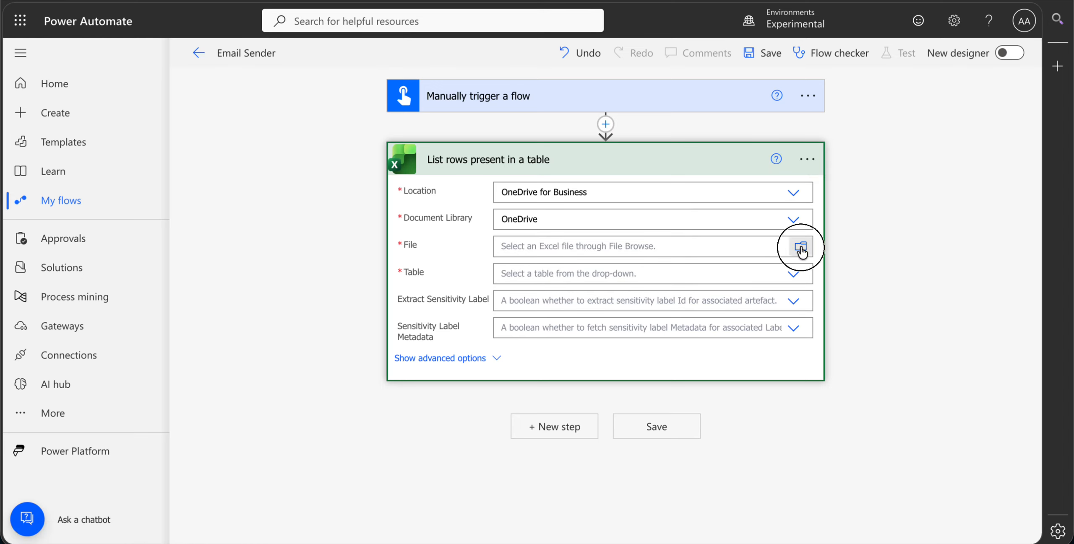
- Set the List rows action's file to /0 - Email Sender/PowerAutomate_Email_Demo_With_Attachments.xlsx
click(627, 252)
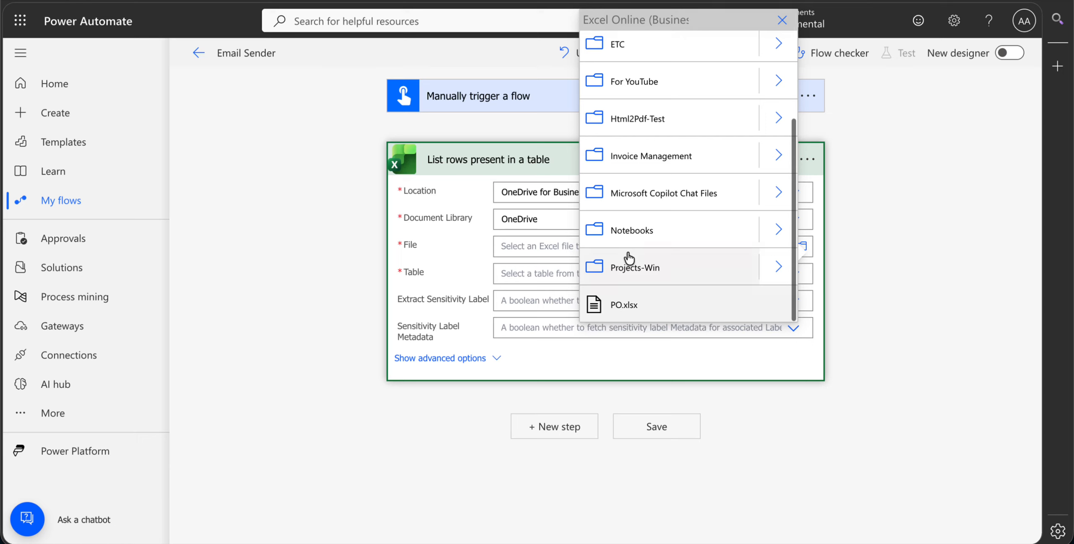
scroll(712, 173, up, 3)
click(783, 51)
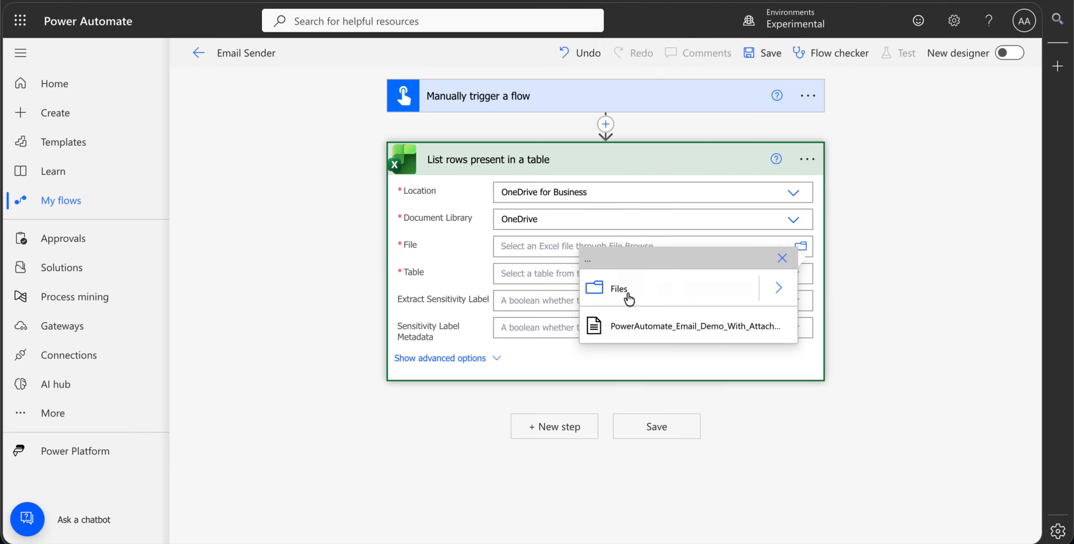
click(629, 321)
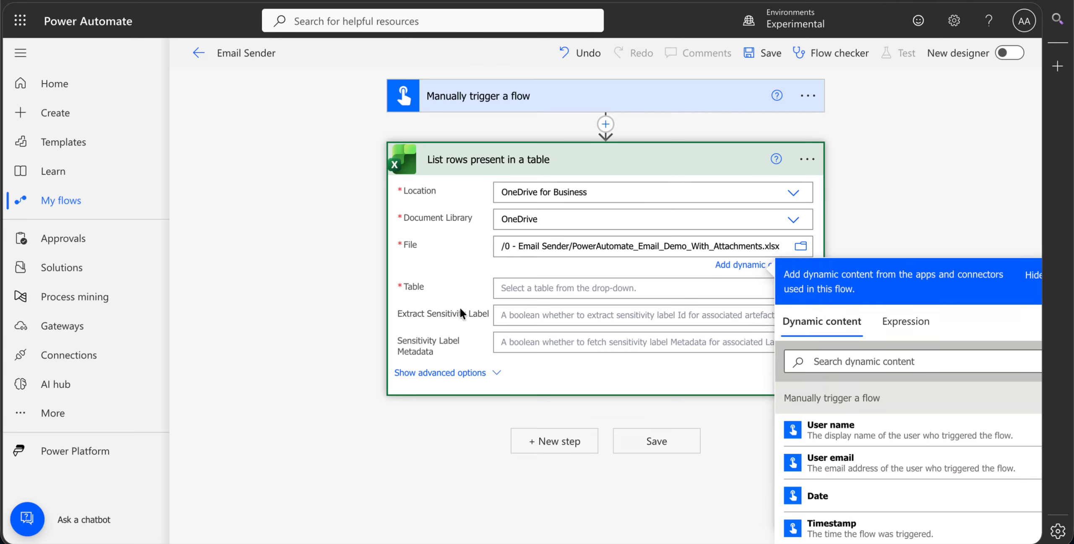
click(460, 314)
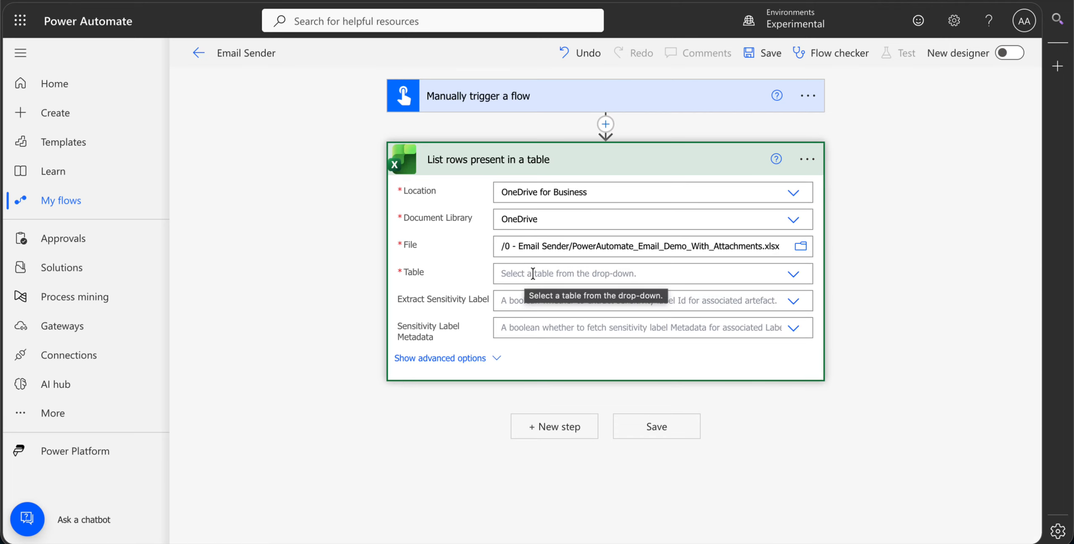
- Check the table's name in the Excel workbook and set the List rows action's table to Table1
click(533, 274)
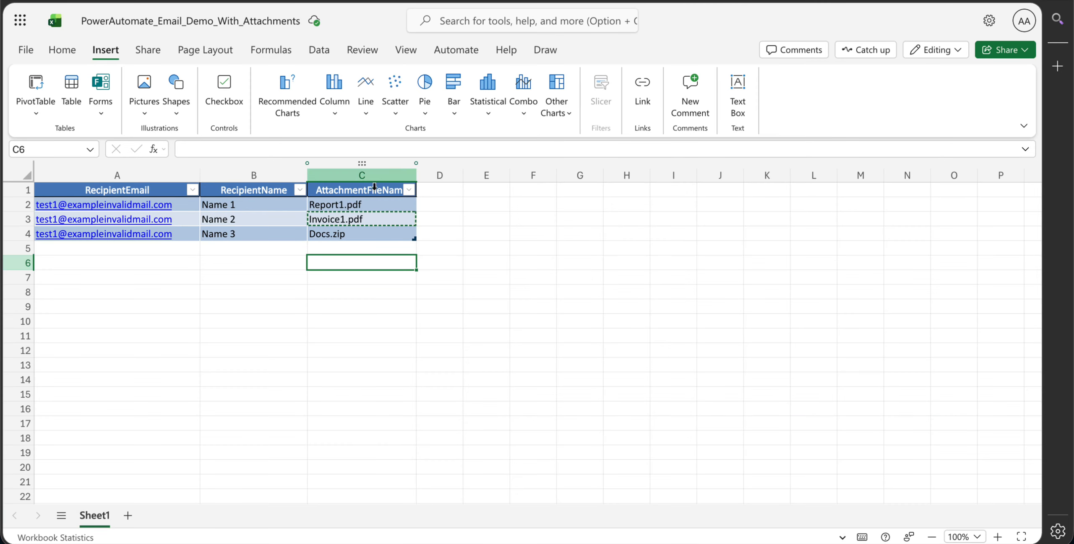
click(348, 235)
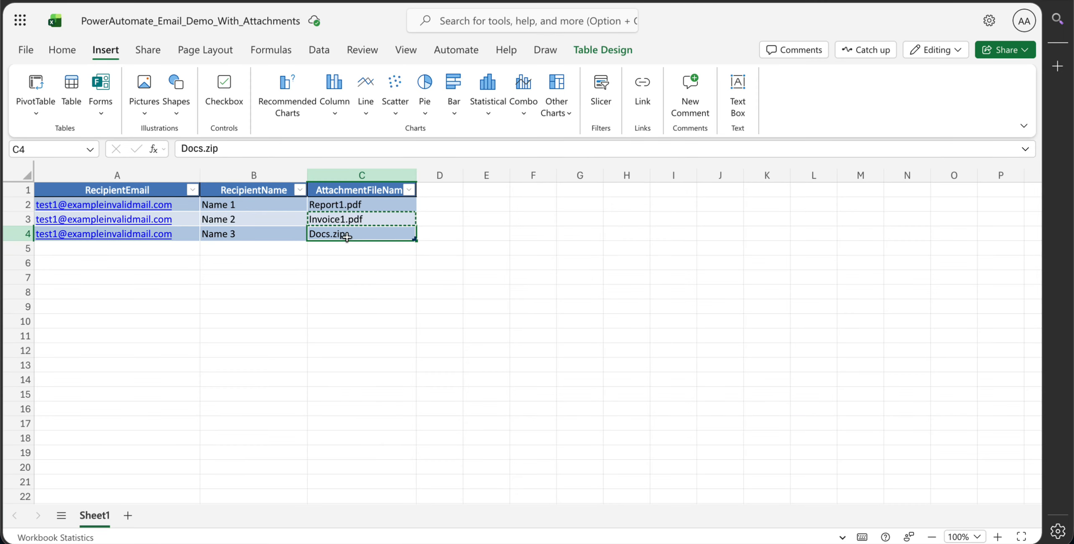
click(602, 48)
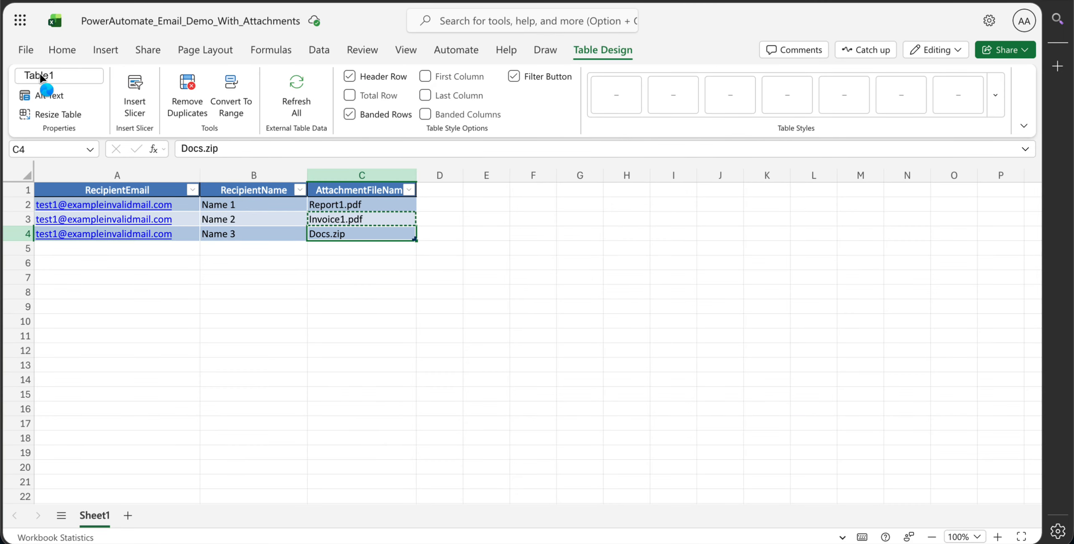
click(61, 76)
click(249, 304)
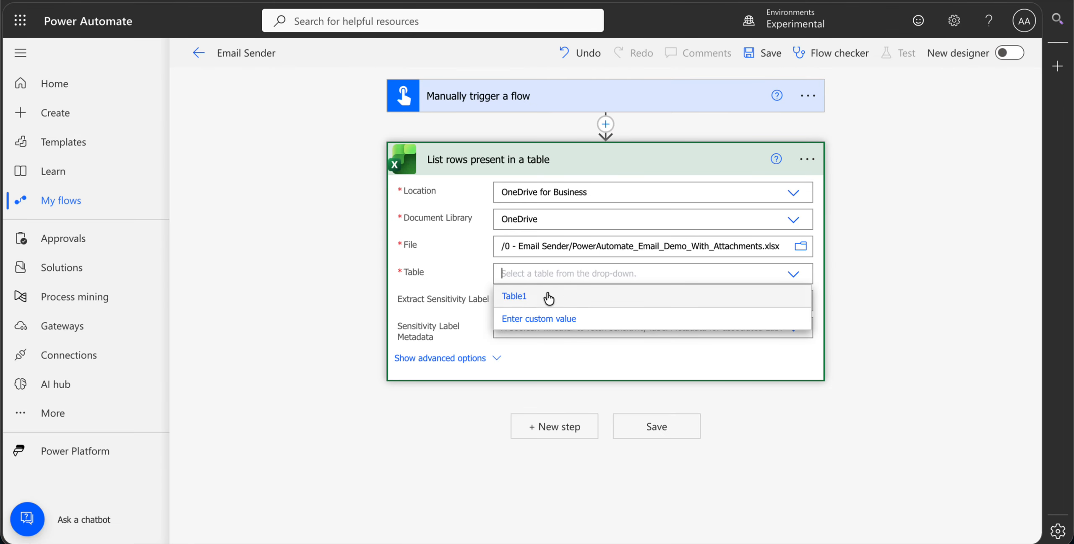
click(548, 299)
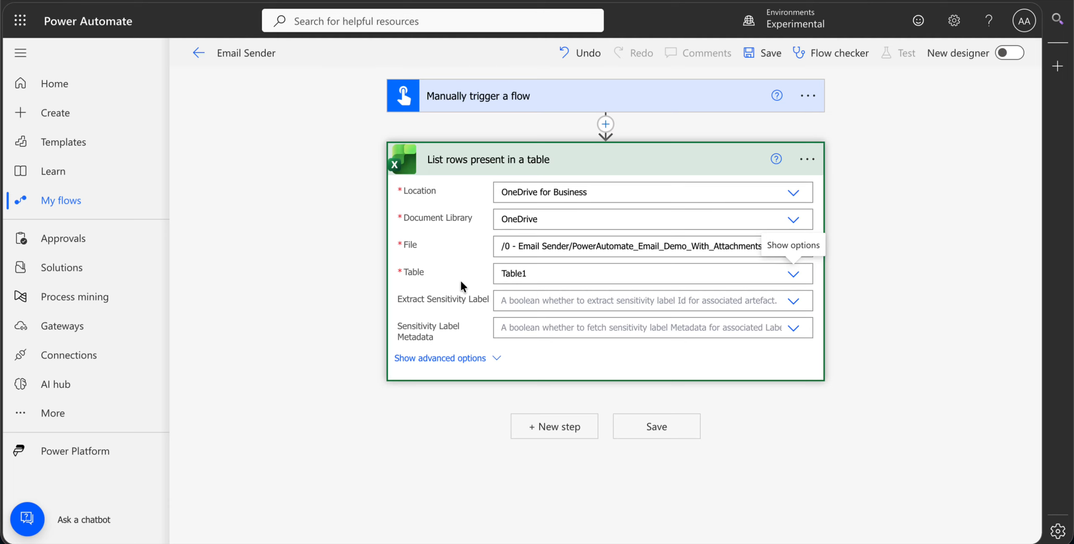
click(551, 163)
- Add the OneDrive for Business action Find files in folder after the List rows action
click(562, 224)
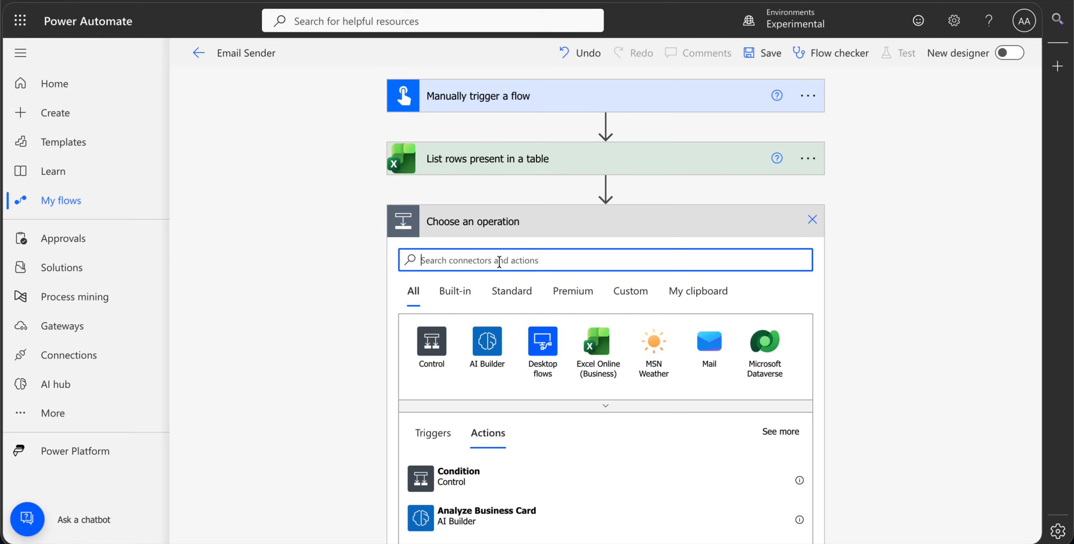
text(fi)
text(nd)
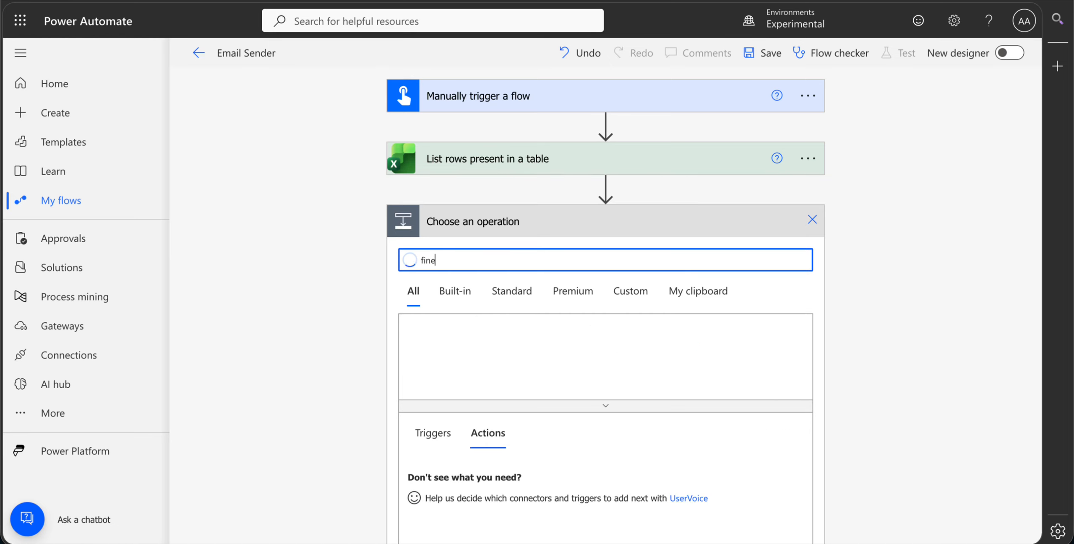
text( file)
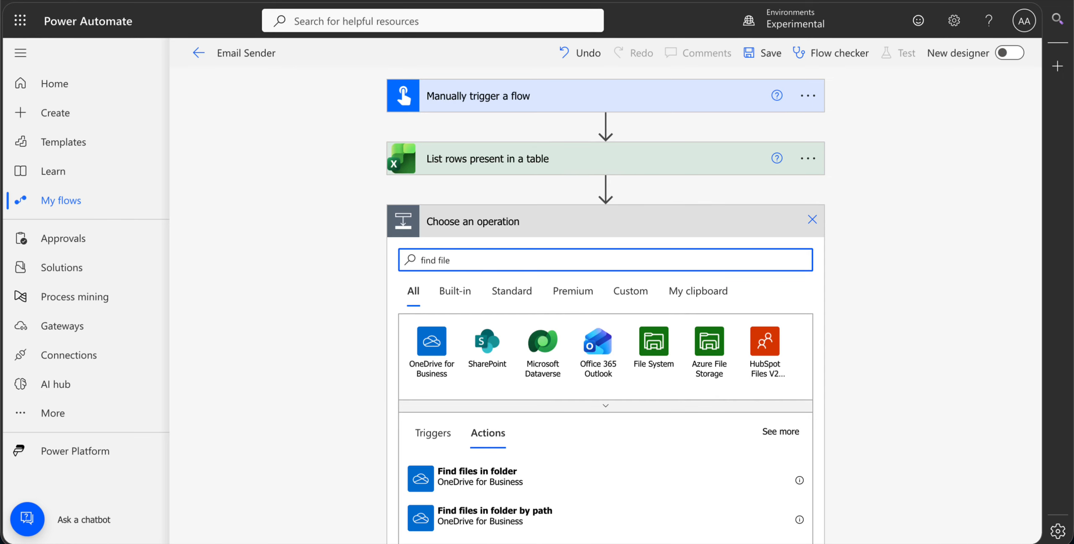
scroll(568, 233, down, 1)
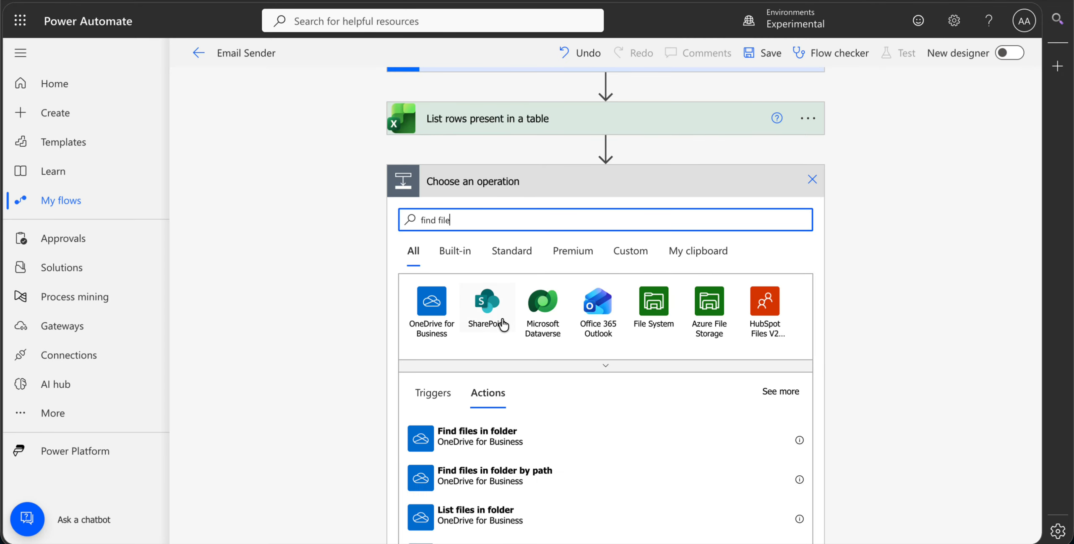
click(507, 438)
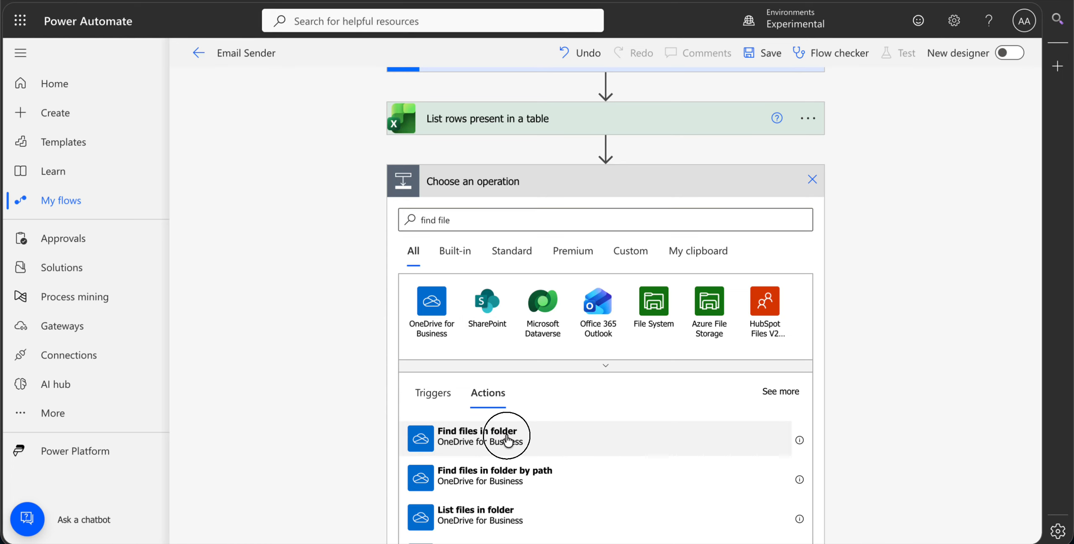
- Set the Find files in folder search query to the AttachmentFileName dynamic value and review the data rows in the Excel table
click(585, 254)
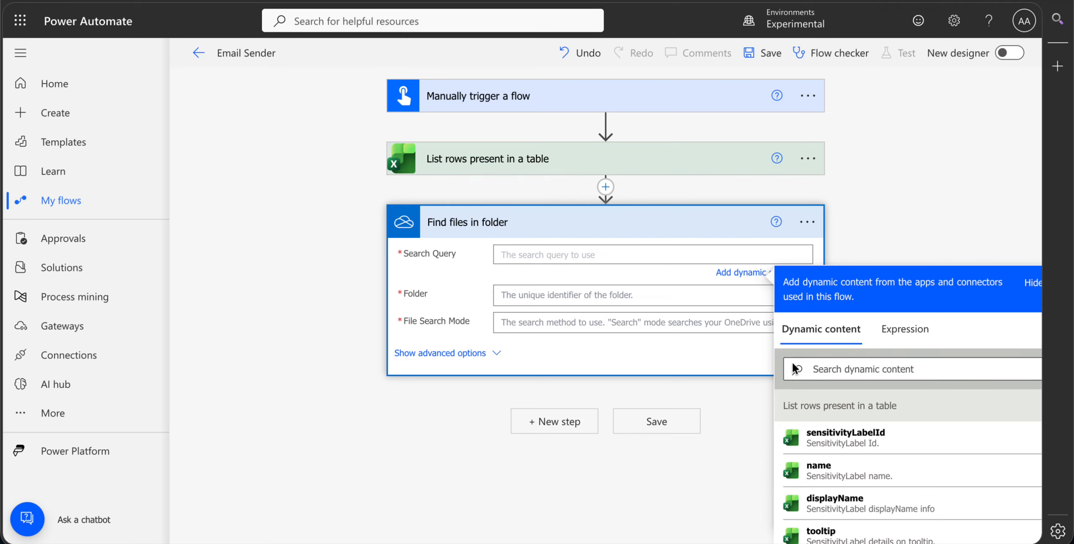
click(861, 370)
text(fil)
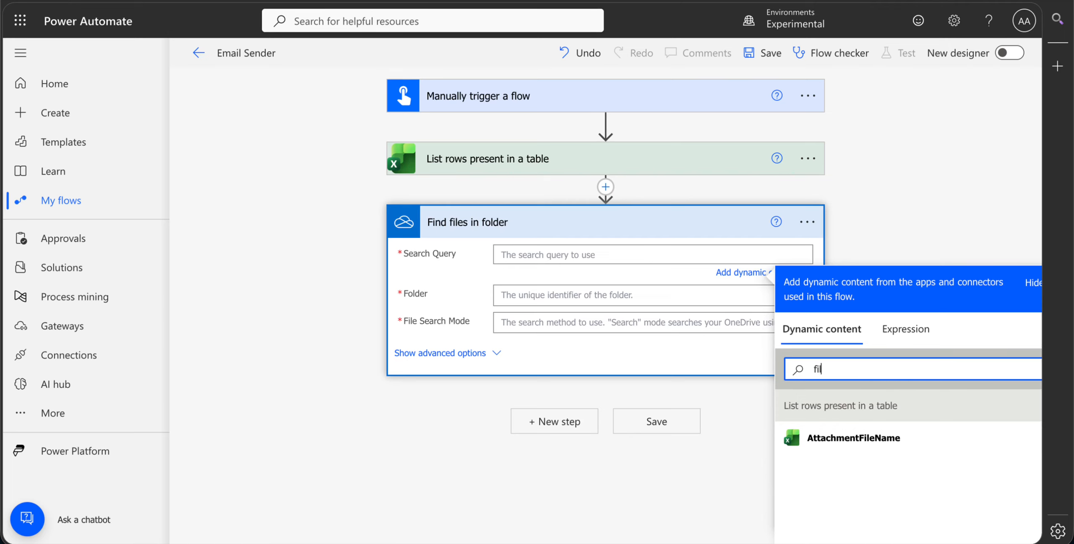
click(851, 439)
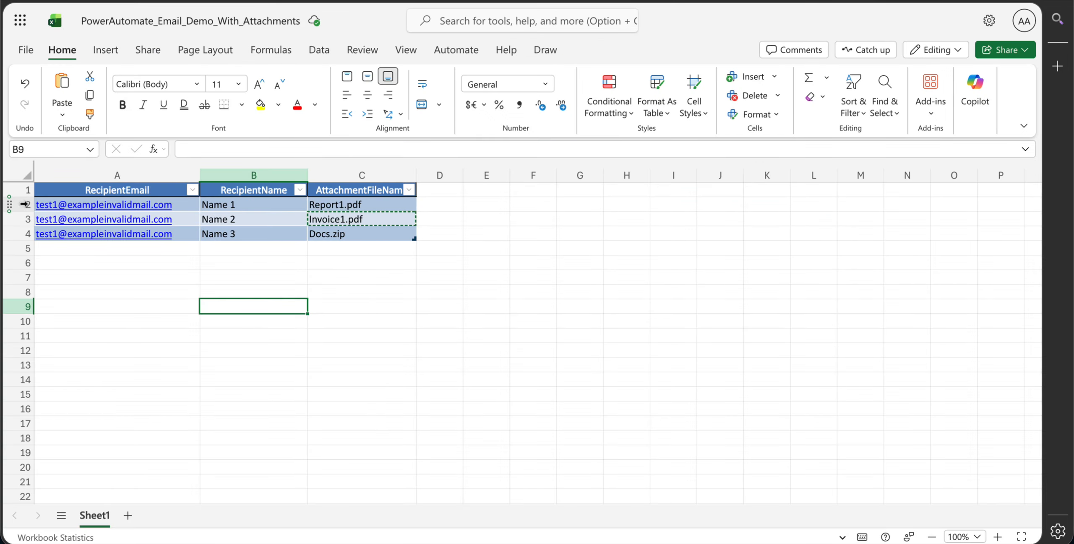
drag(19, 204, 23, 228)
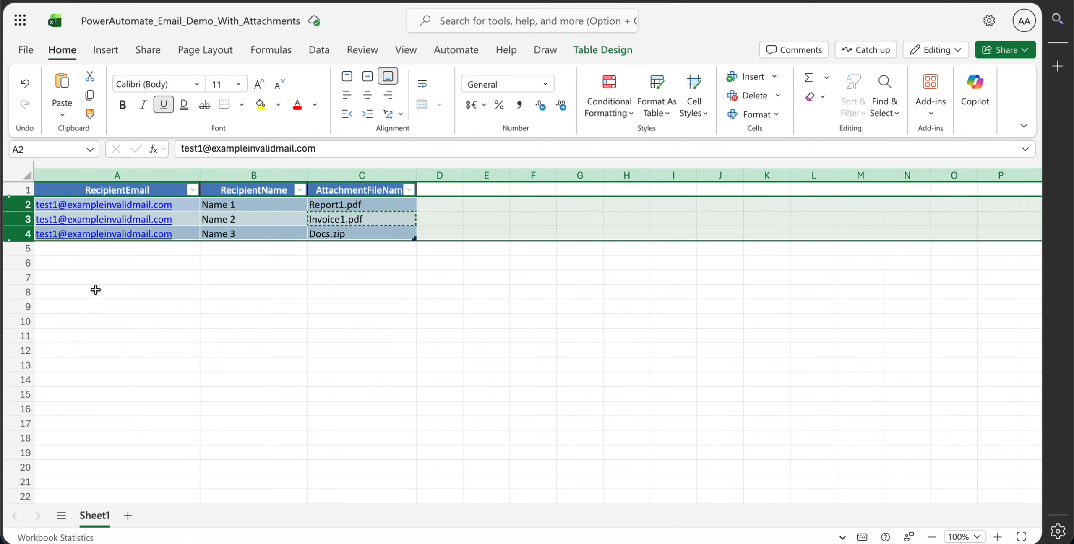
click(95, 289)
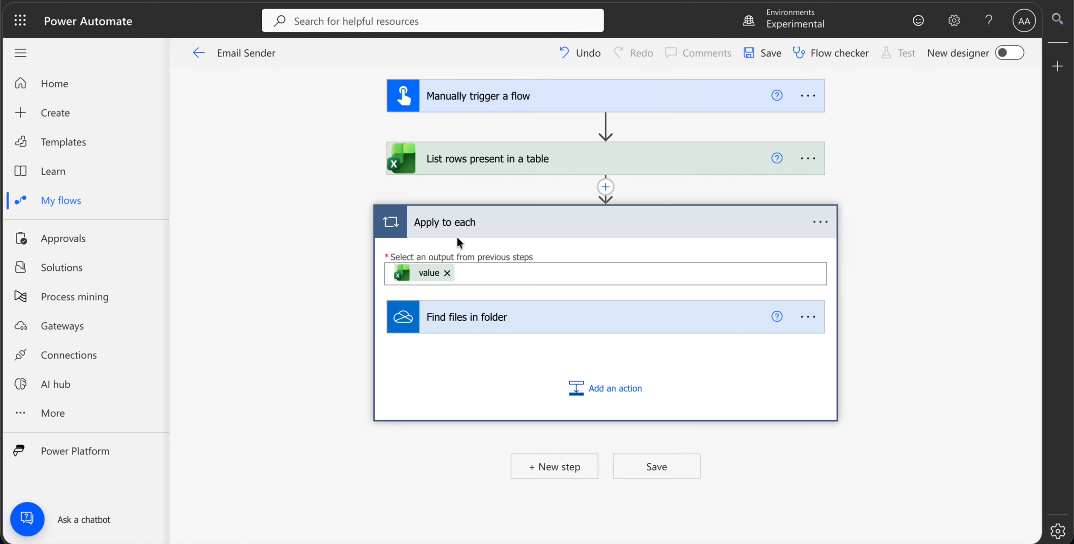
- Set the folder of the Find files in folder action inside the loop to /0 - Email Sender/Files
click(457, 318)
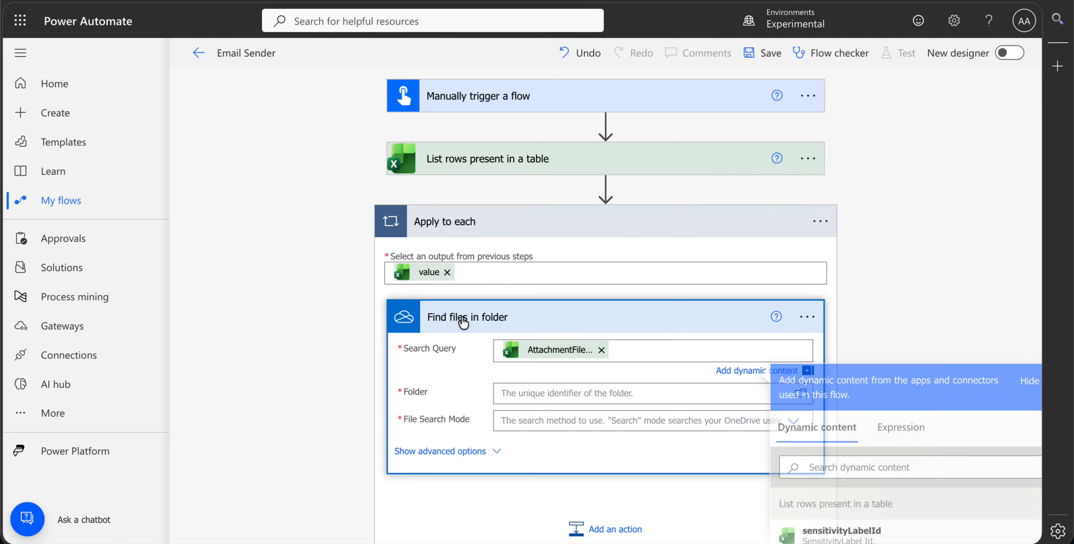
click(642, 316)
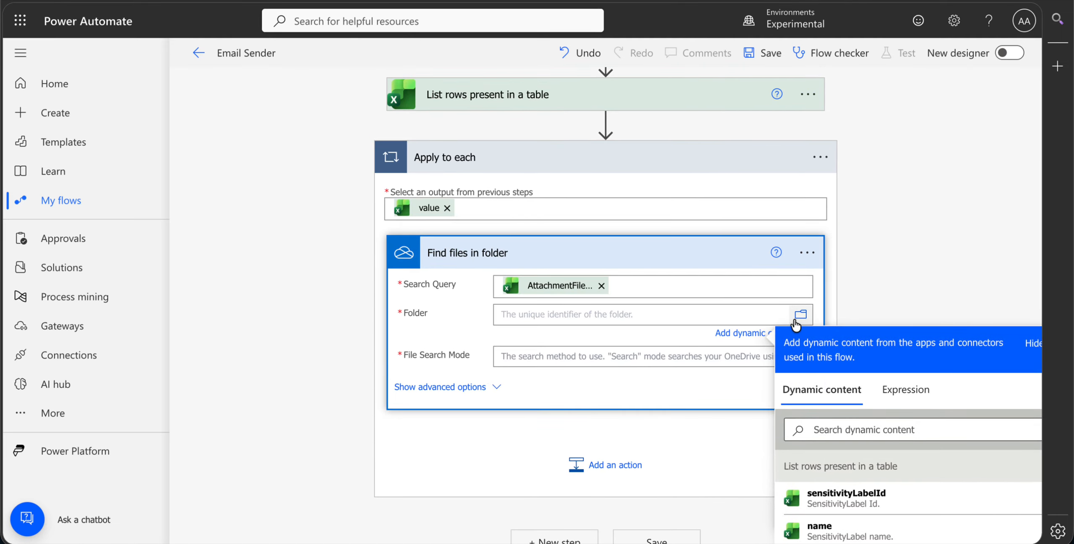
click(799, 317)
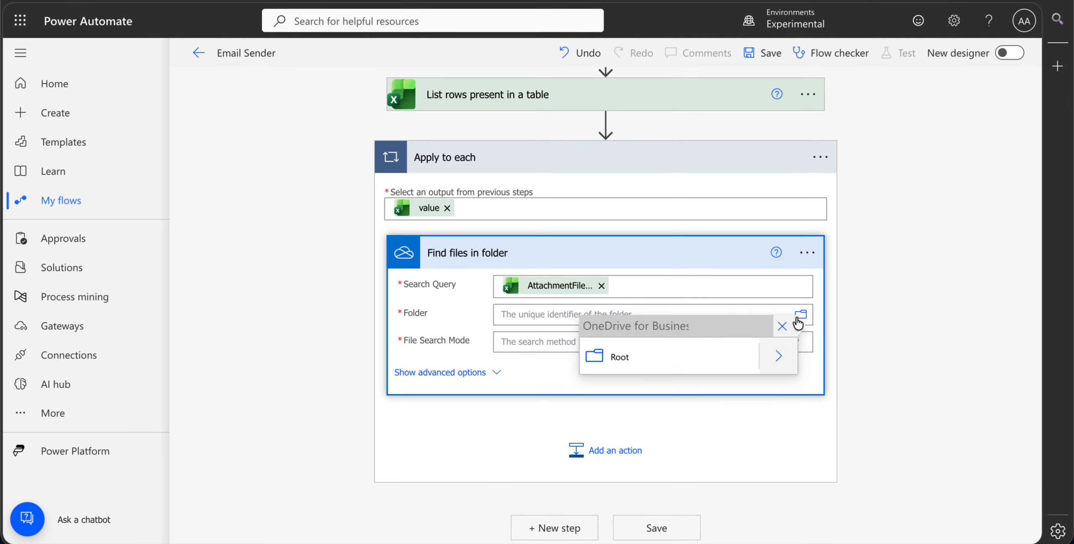
click(781, 358)
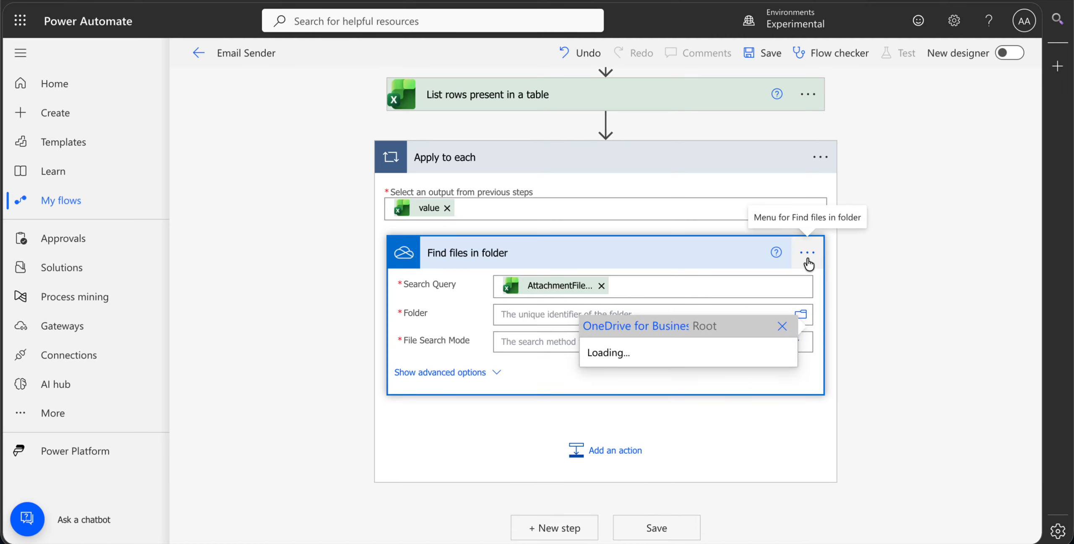
click(779, 53)
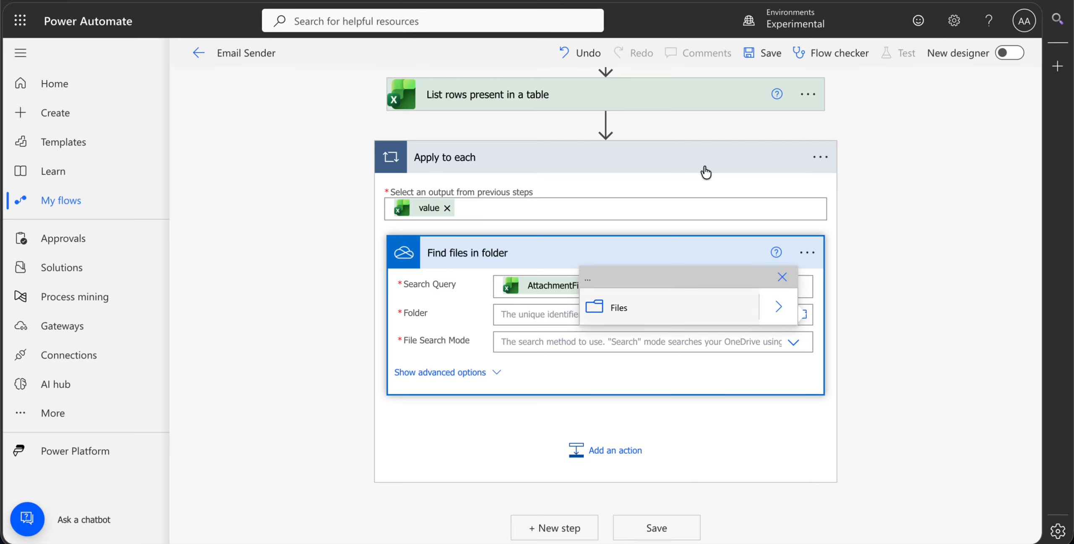
click(630, 313)
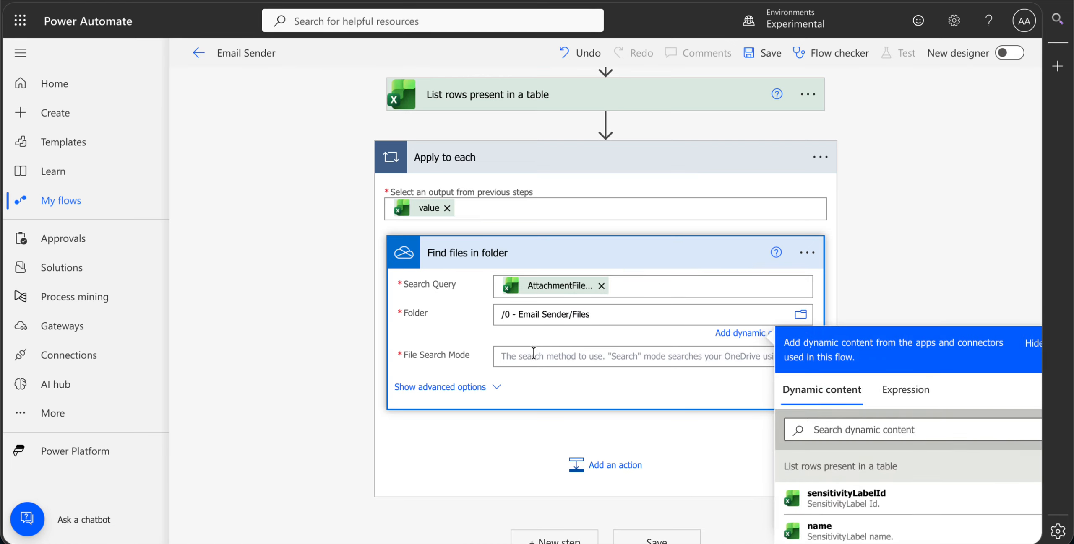
click(437, 347)
- Set the file search mode of the Find files in folder action to Pattern
click(560, 339)
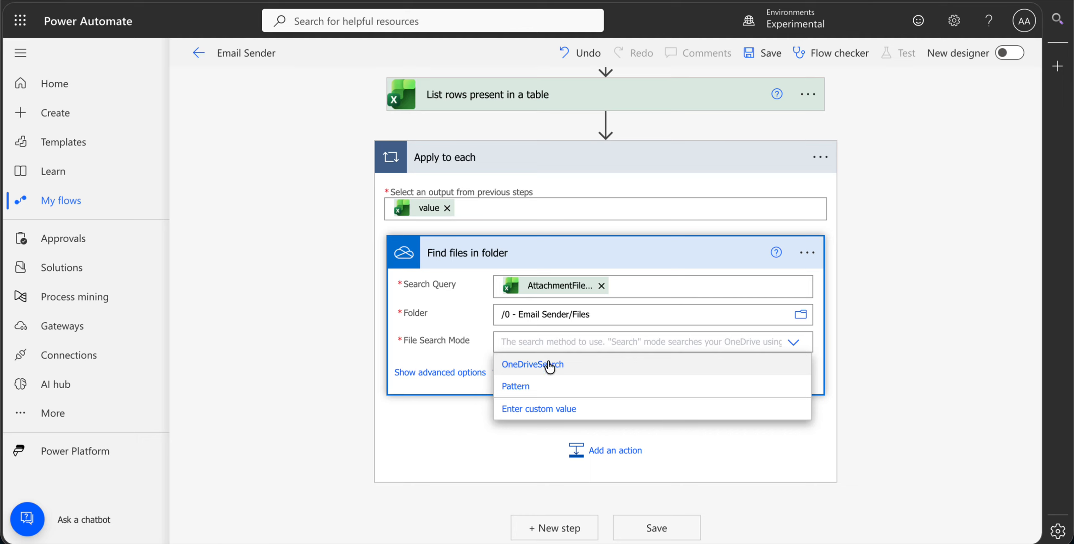
click(534, 383)
click(570, 250)
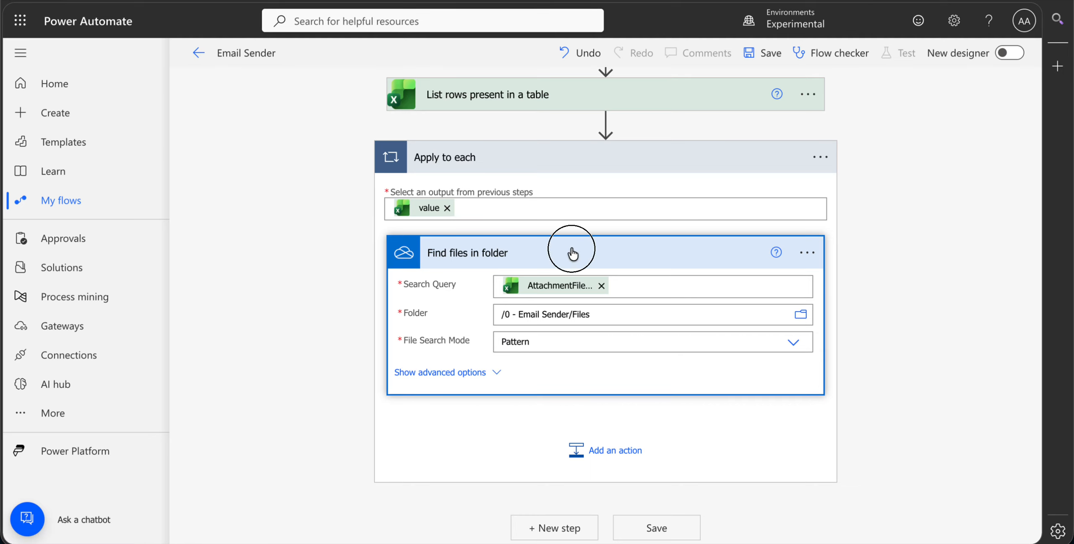
- Examine the number of files to return in the advanced options of the Find files in folder action
click(482, 318)
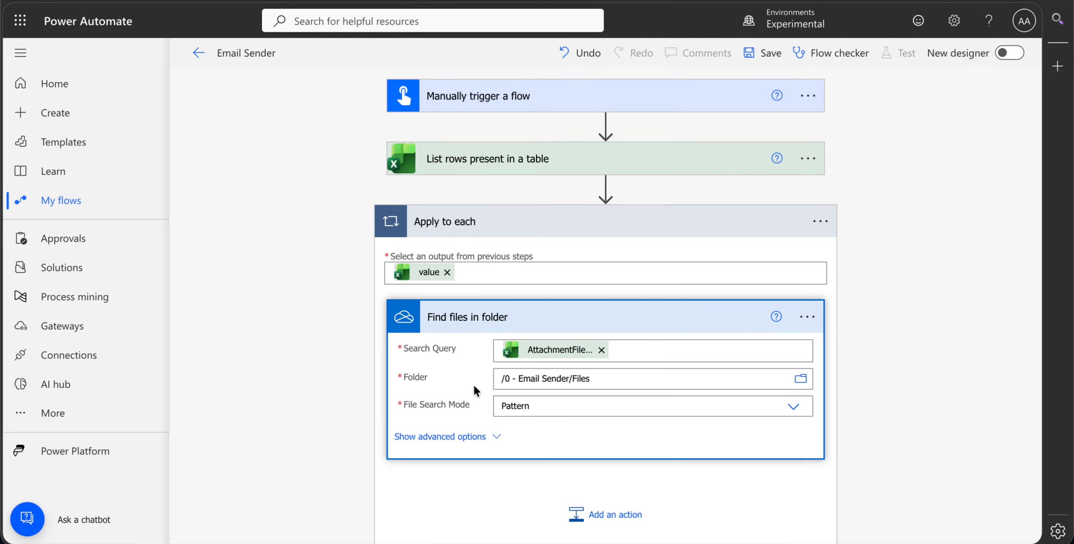
click(435, 437)
scroll(524, 394, down, 1)
drag(535, 391, 451, 394)
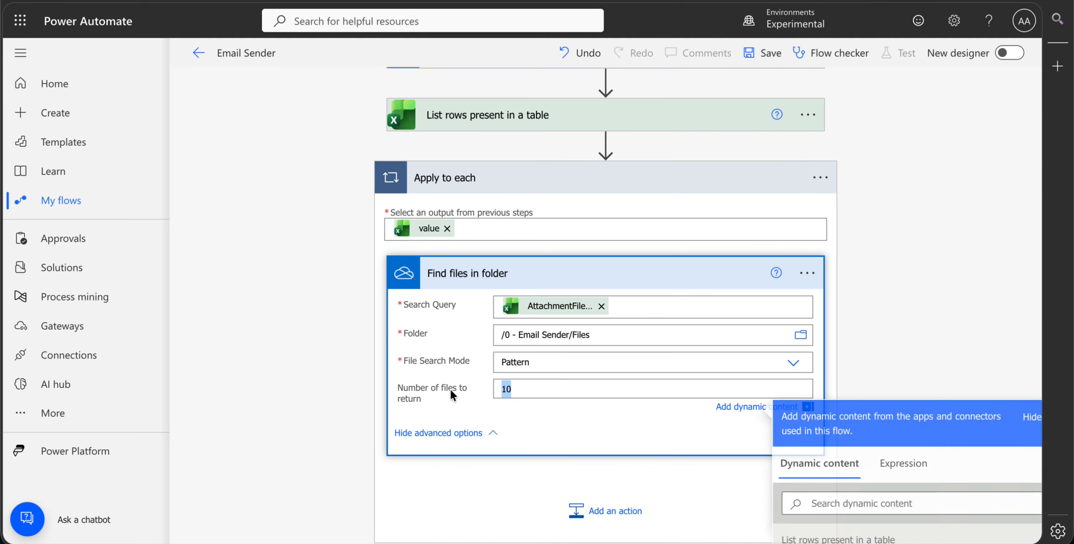
click(469, 373)
click(558, 277)
- Add the OneDrive for Business action Get file content after Find files in folder, inside the Apply to each loop
click(574, 380)
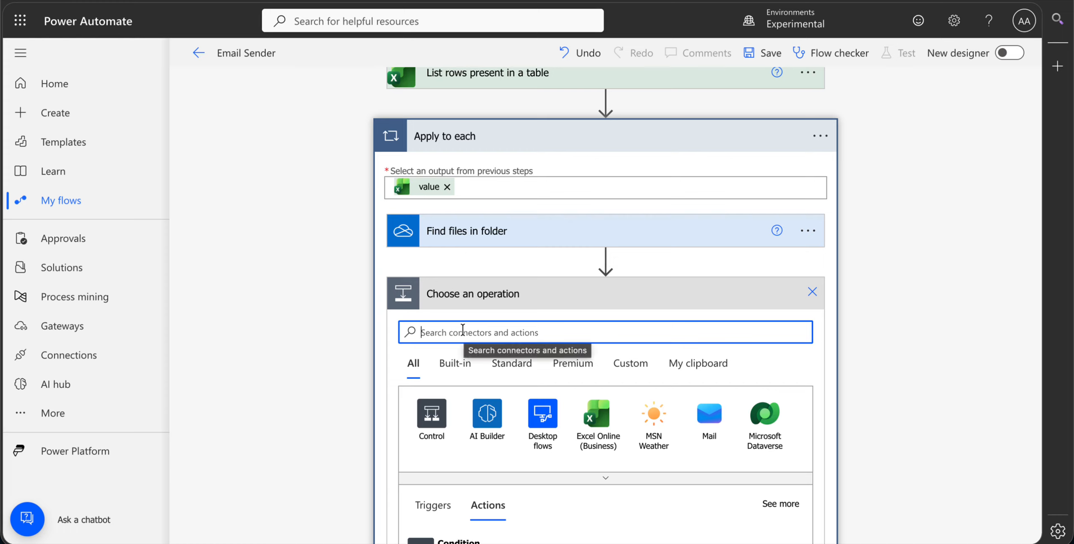
text(get file conte)
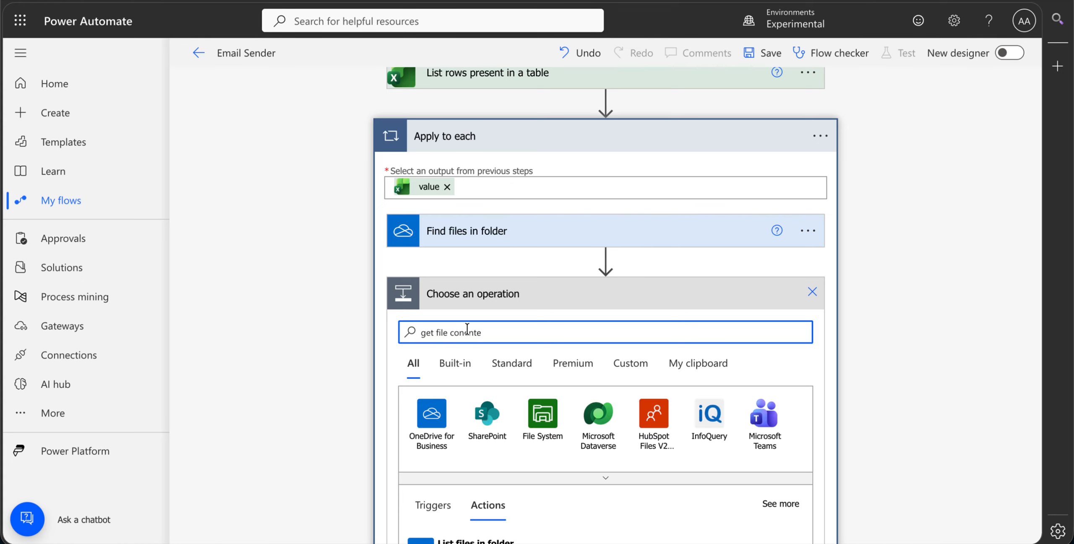
scroll(467, 329, down, 4)
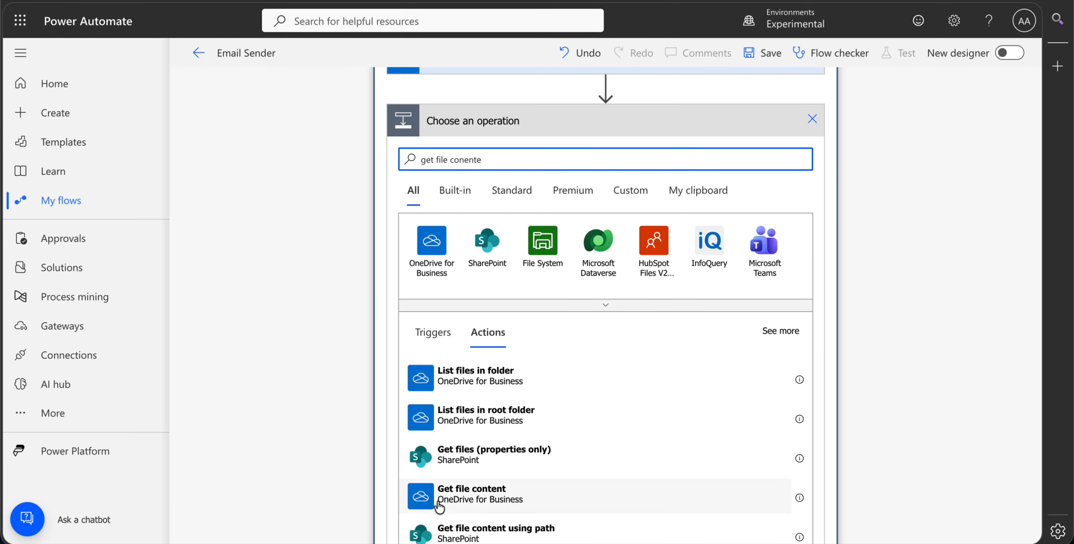
click(519, 500)
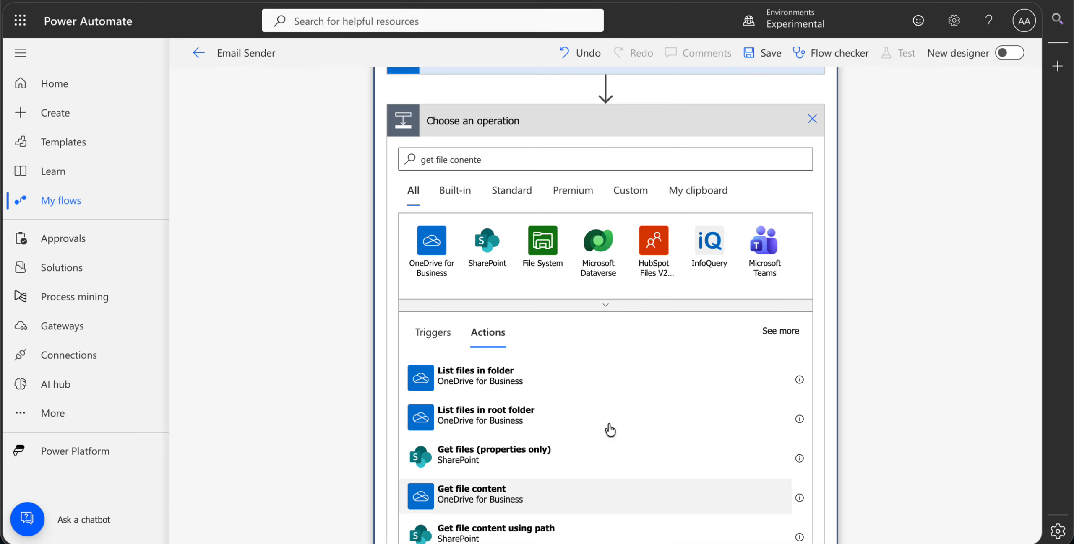
- Set the file of the Get file content action to the Id from Find files in folder
click(535, 333)
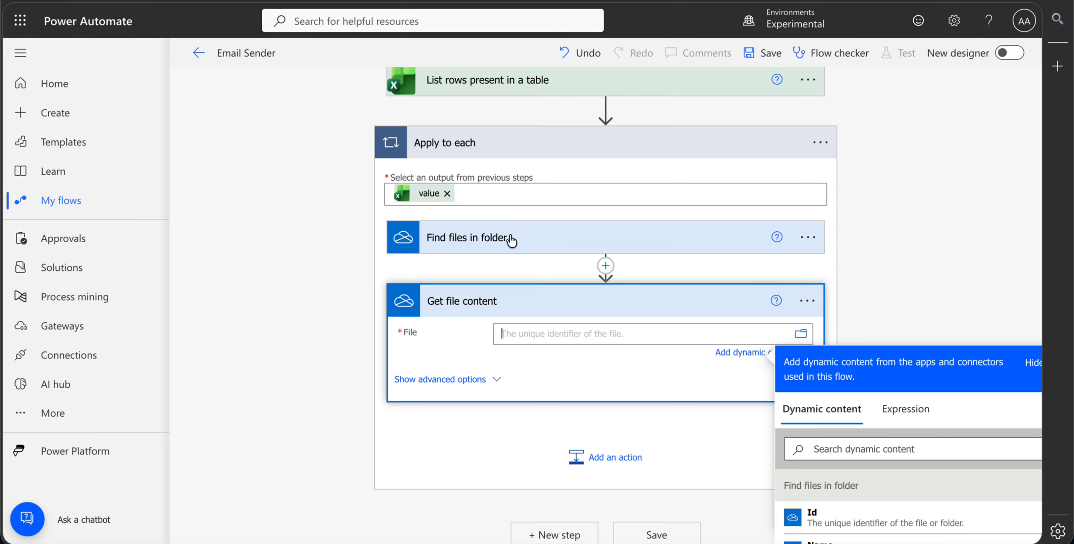
scroll(488, 252, down, 2)
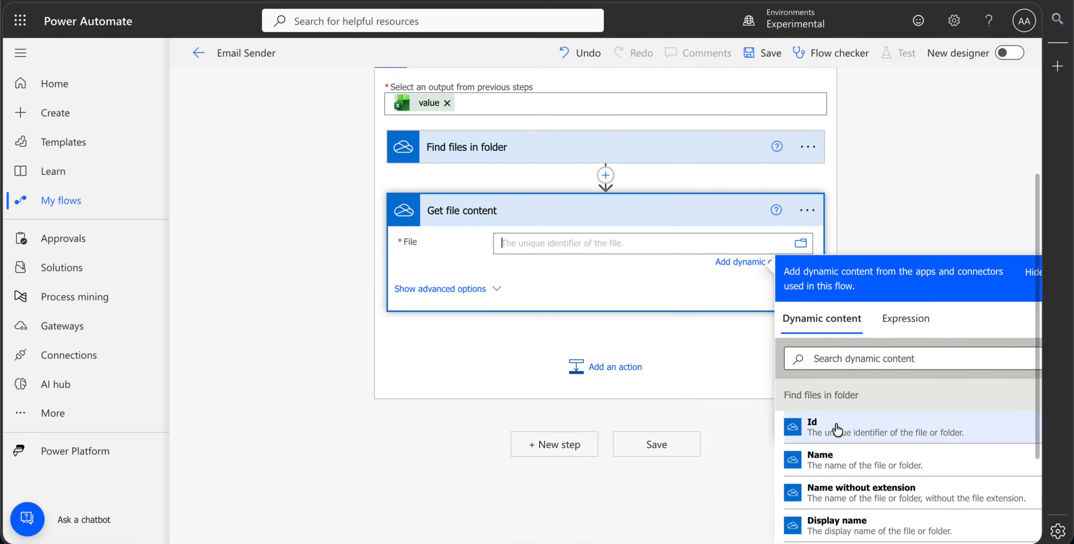
click(867, 435)
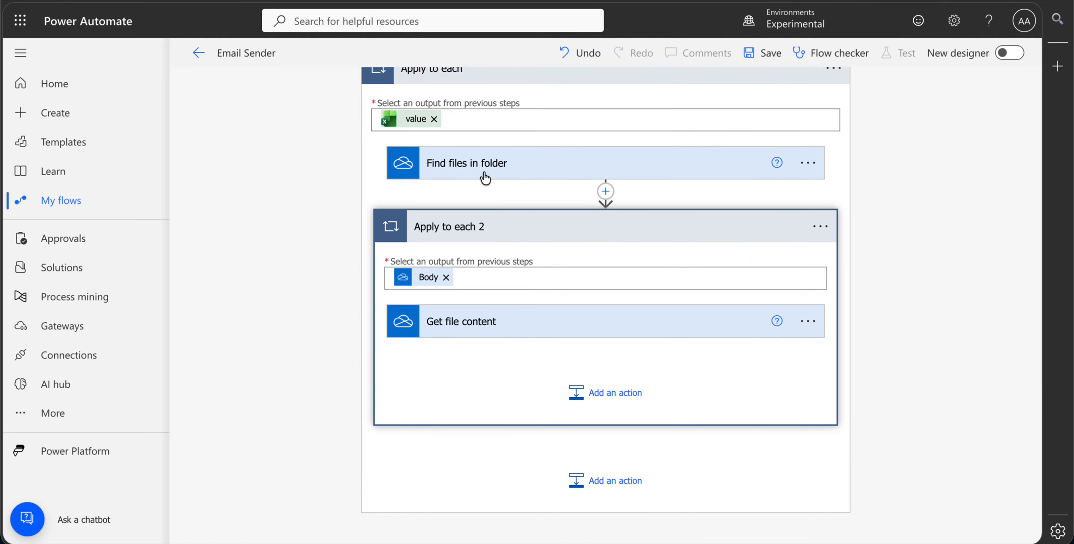
click(604, 192)
click(558, 212)
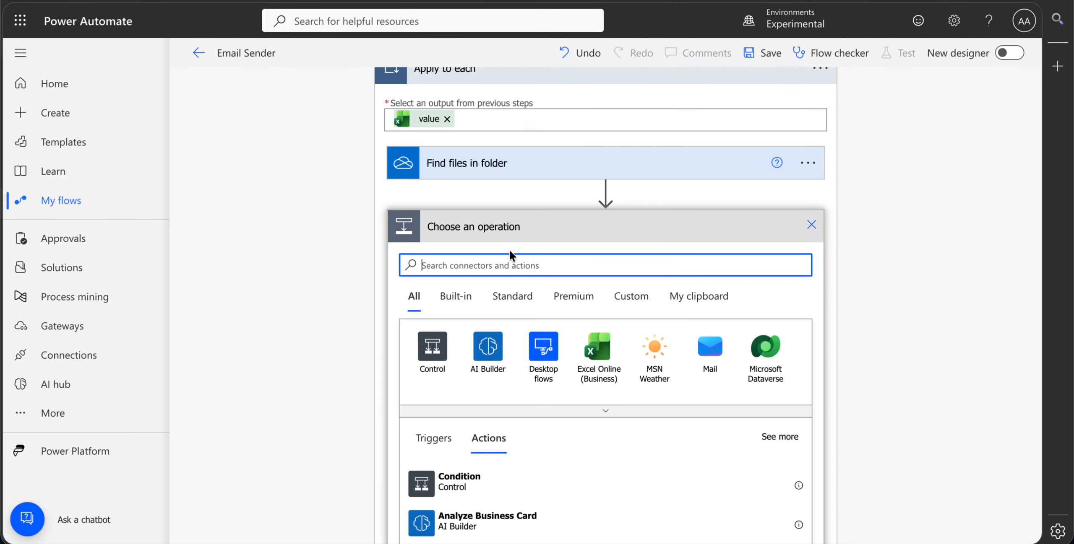
text(fillter)
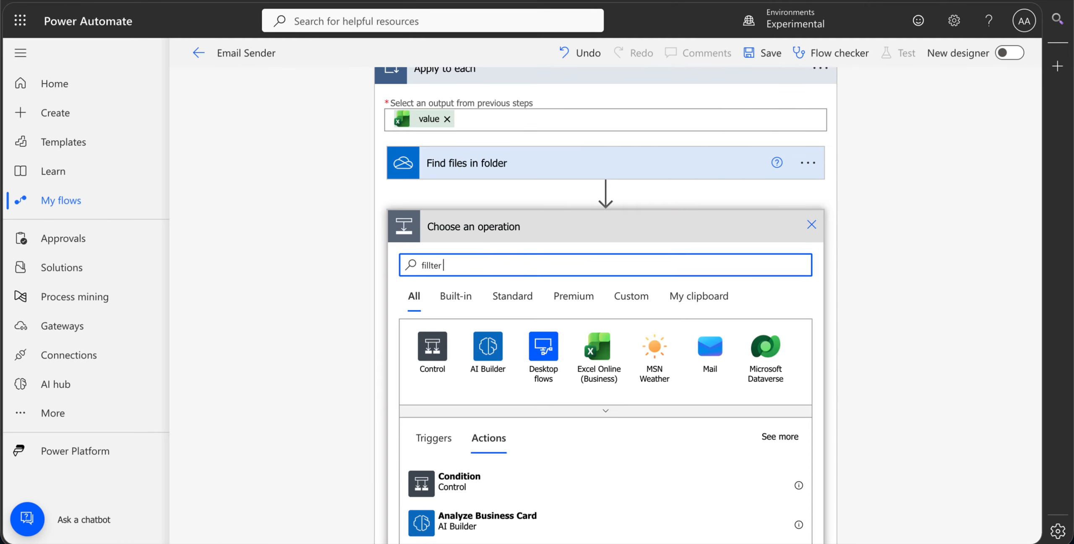
text( arra)
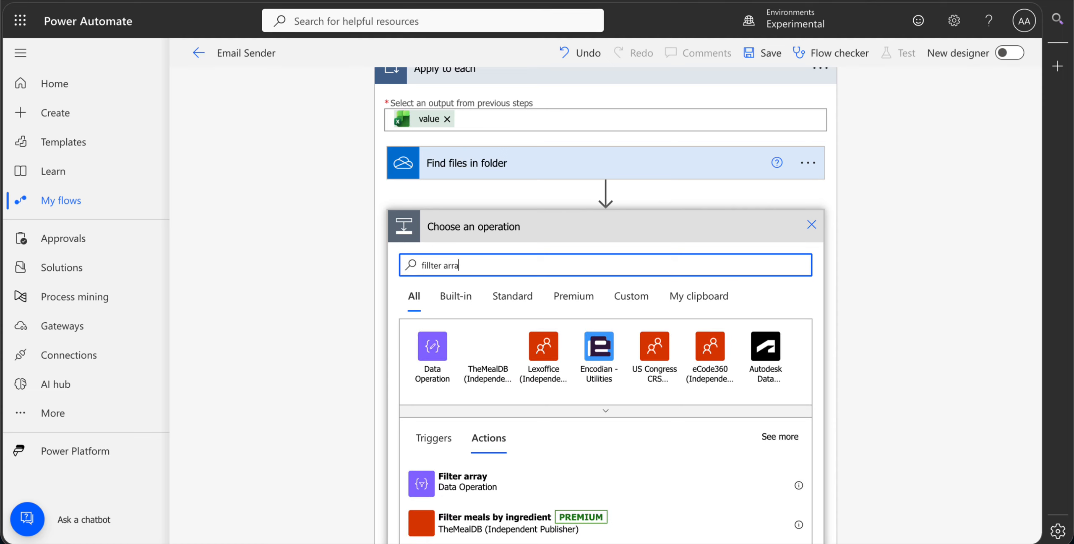
text(y)
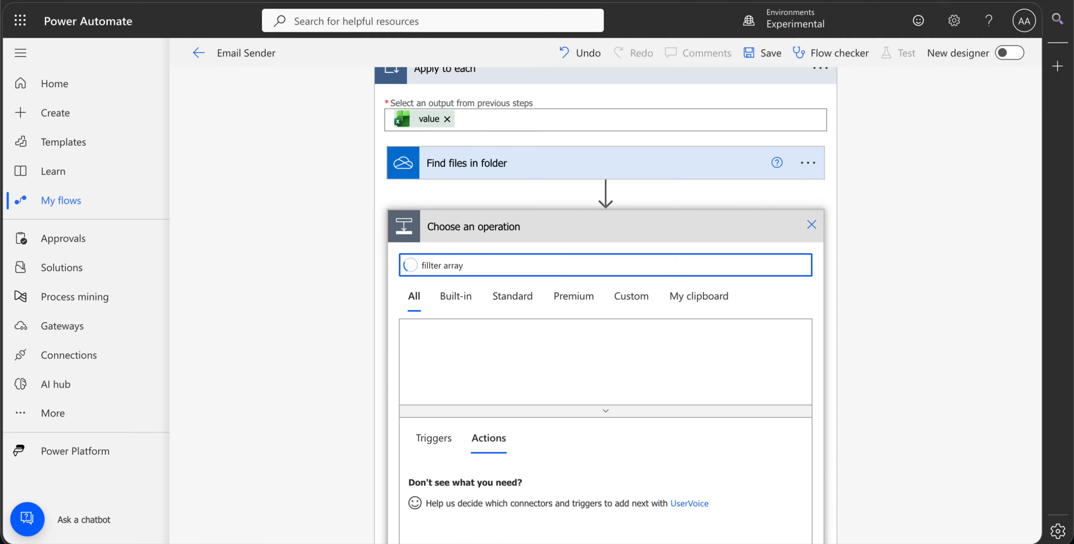
click(811, 225)
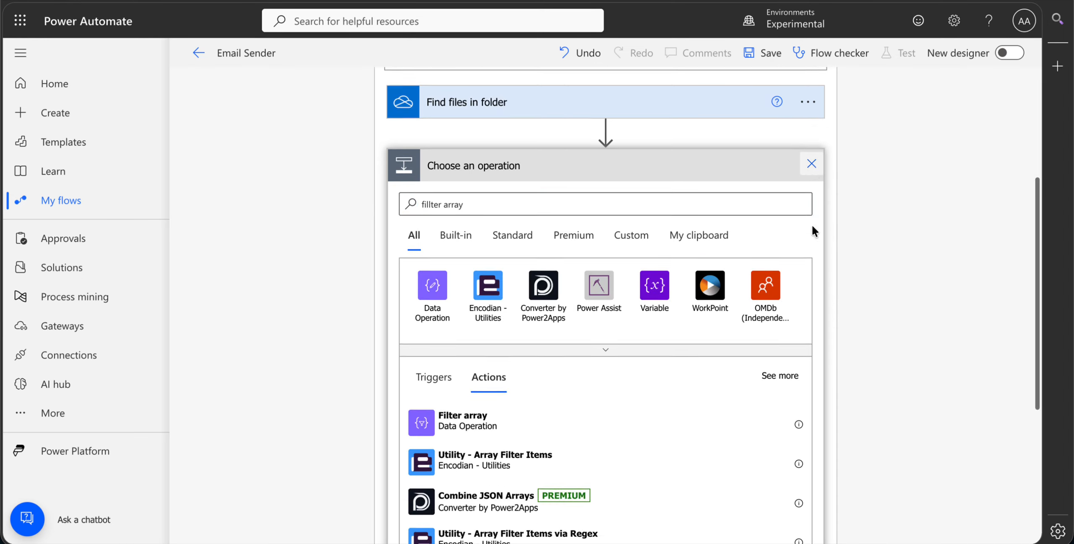
- Add a Condition control after Get file content, inside the Apply to each 2 loop
click(587, 373)
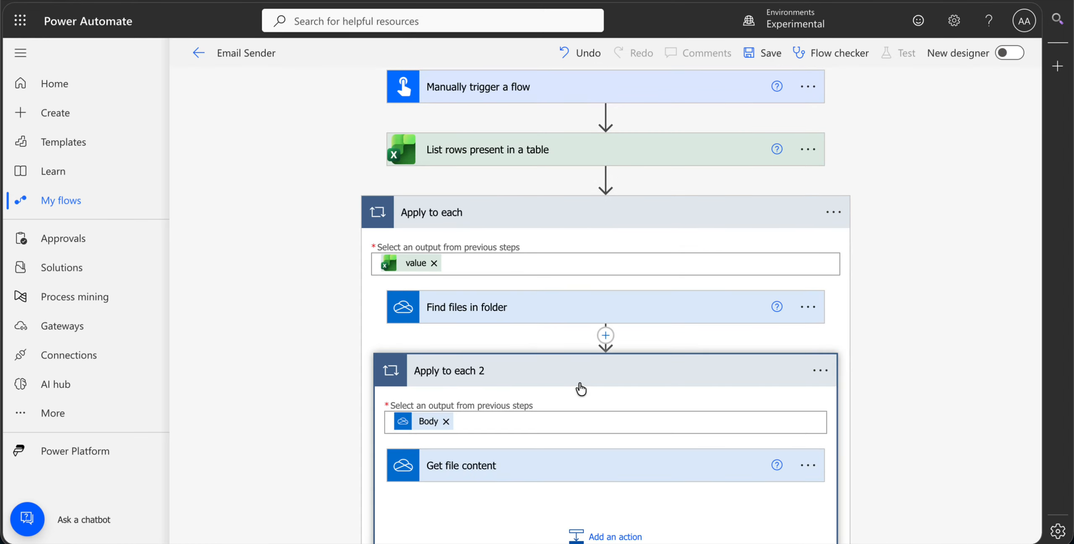
scroll(578, 390, down, 3)
click(612, 405)
scroll(587, 415, down, 5)
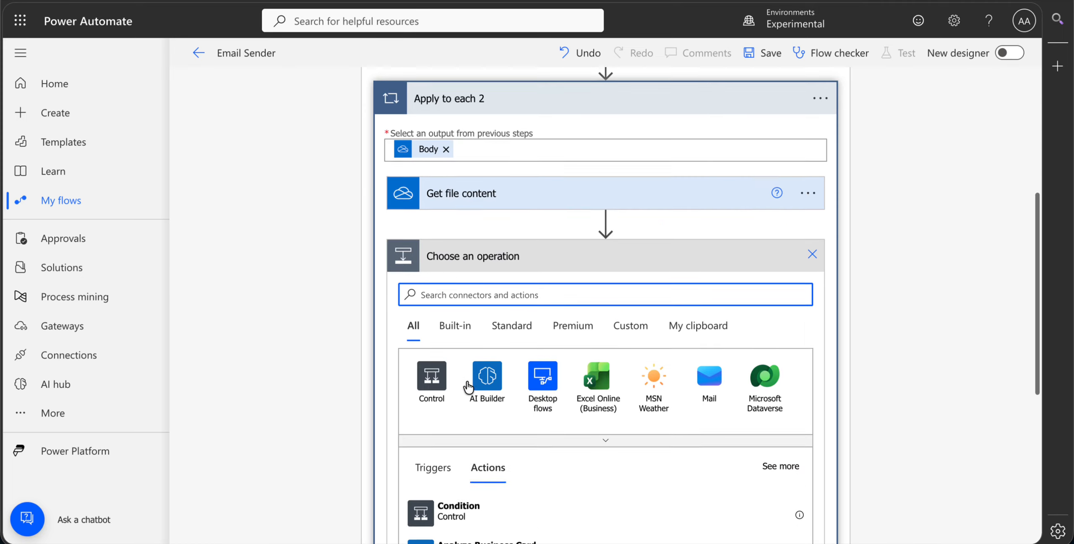
click(478, 440)
- Set the first value of the Condition to the Name from Find files in folder
click(524, 230)
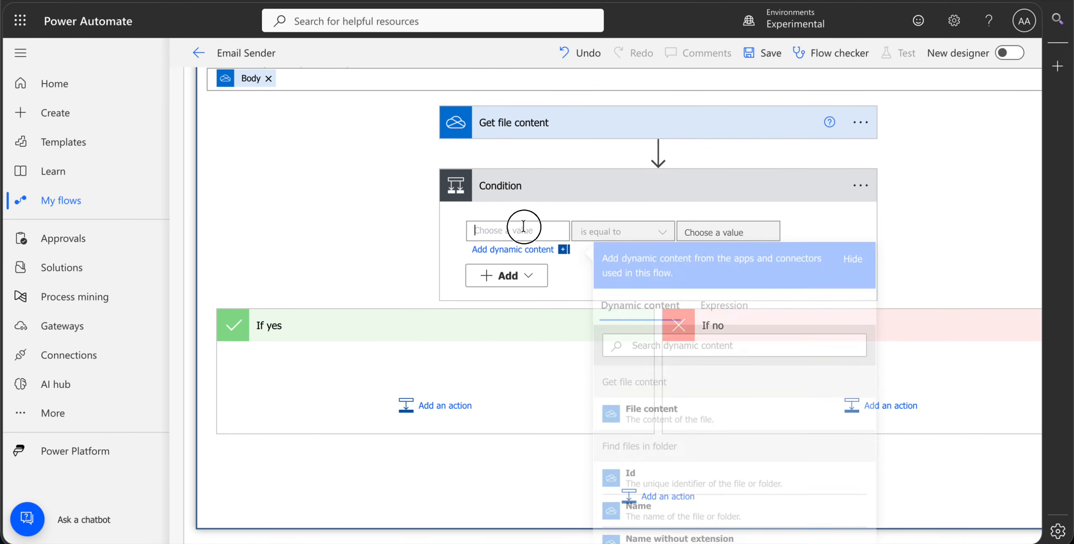
scroll(693, 306, down, 2)
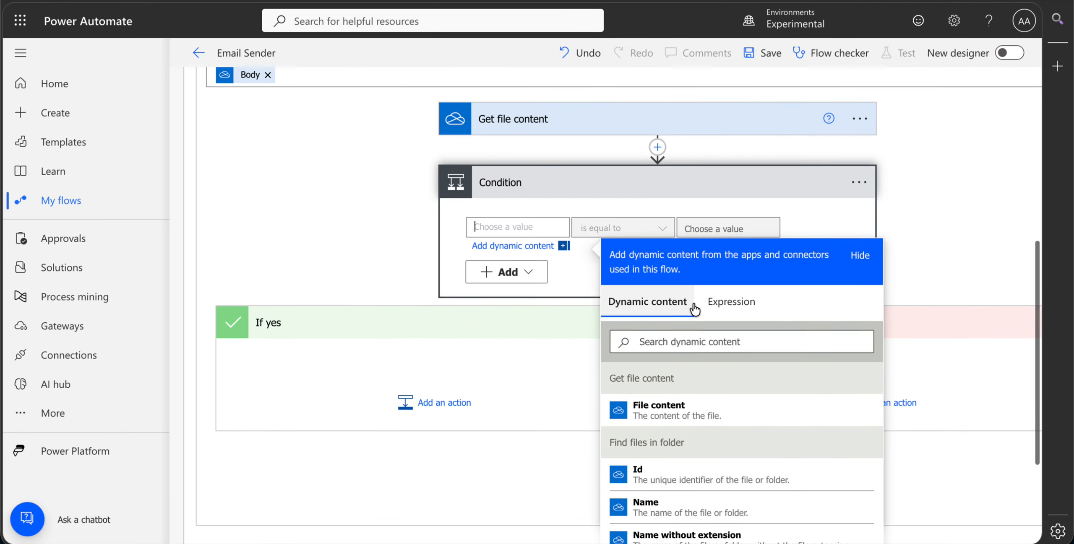
scroll(677, 437, down, 3)
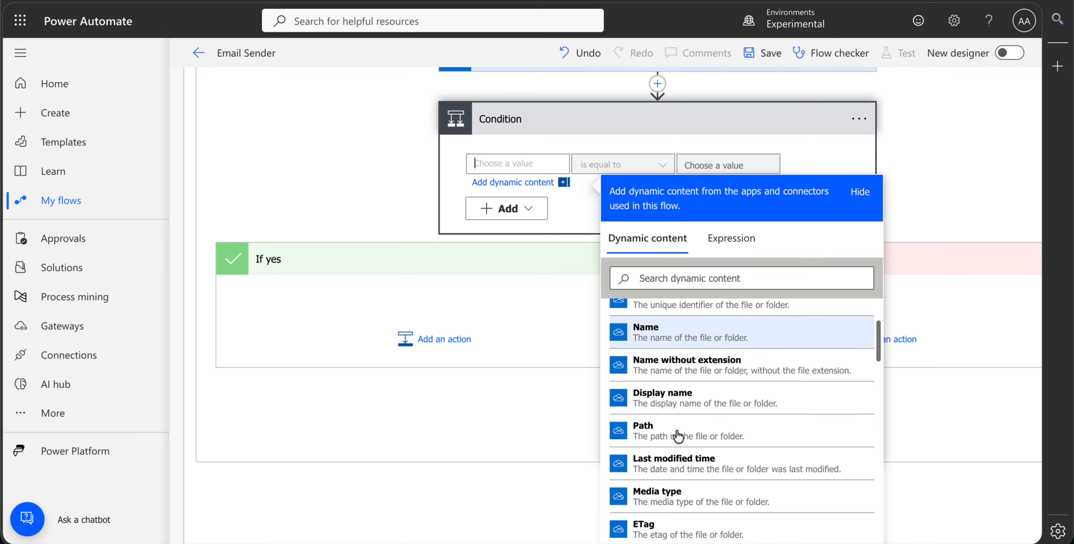
scroll(695, 434, up, 1)
click(711, 367)
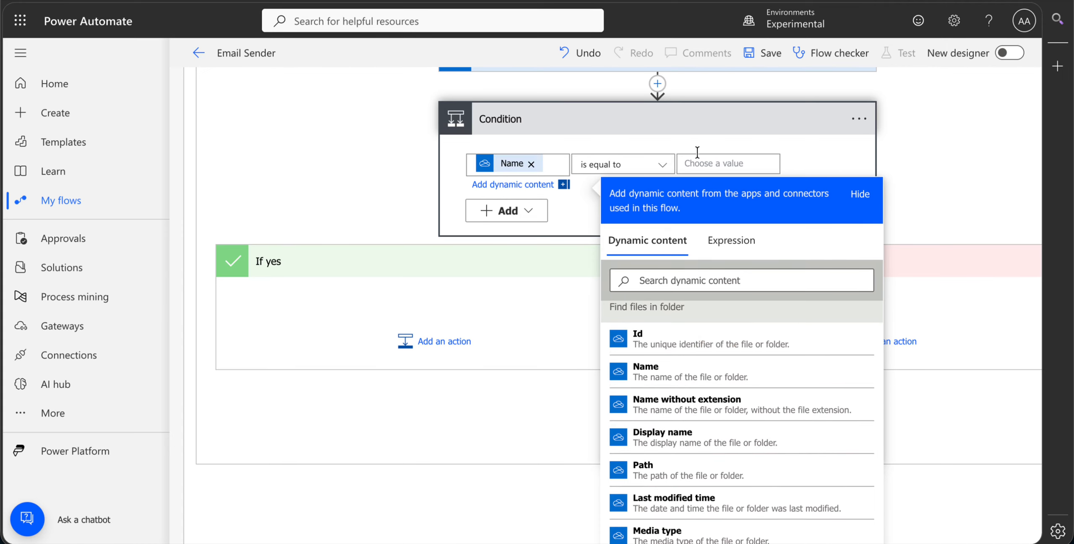
- Set the comparison value of the Condition to AttachmentFileName from List rows present in a table, keeping the operator is equal to
click(734, 165)
click(838, 279)
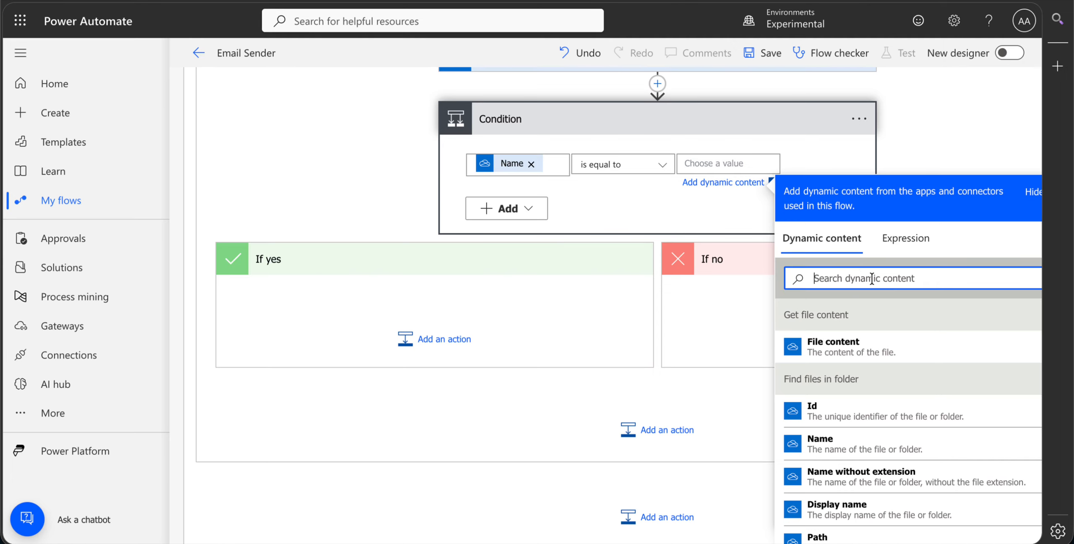
text(file)
key(BackSpace)
key(BackSpace)
key(BackSpace)
text(atta)
click(859, 347)
- Move the Get file content action into the If yes branch of the Condition
scroll(578, 313, up, 3)
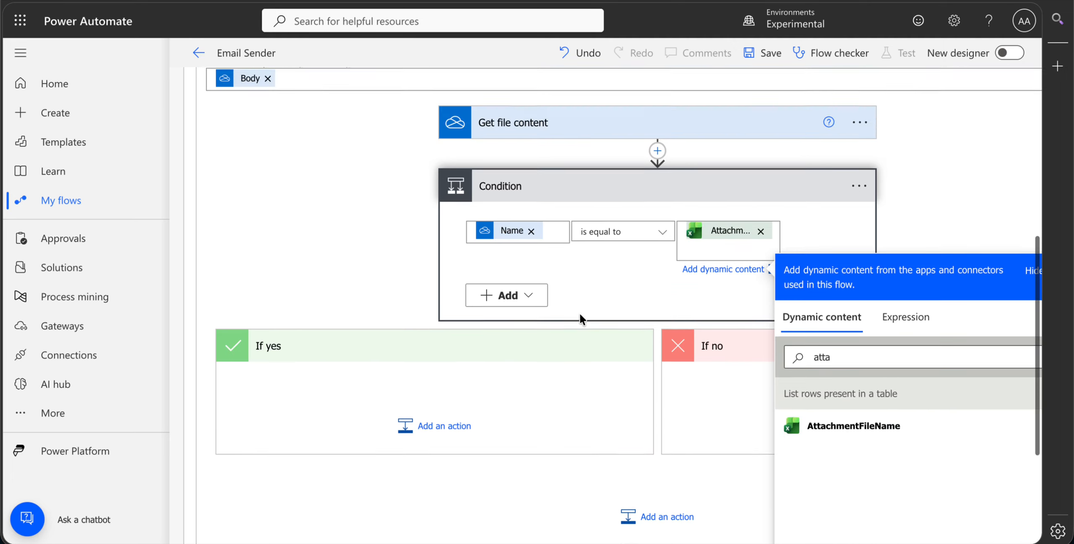
drag(601, 185, 405, 413)
scroll(404, 413, up, 6)
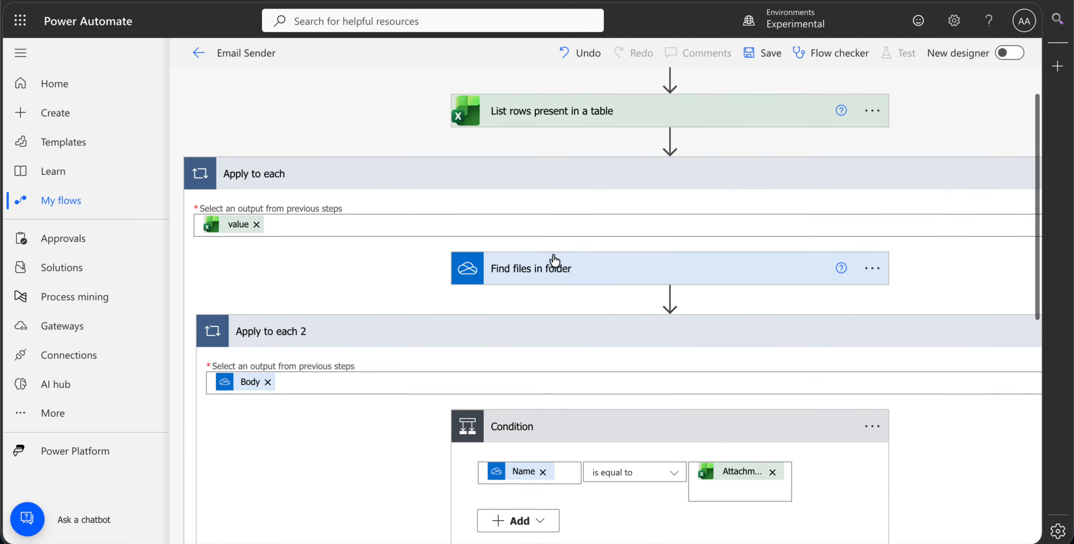
scroll(499, 322, down, 5)
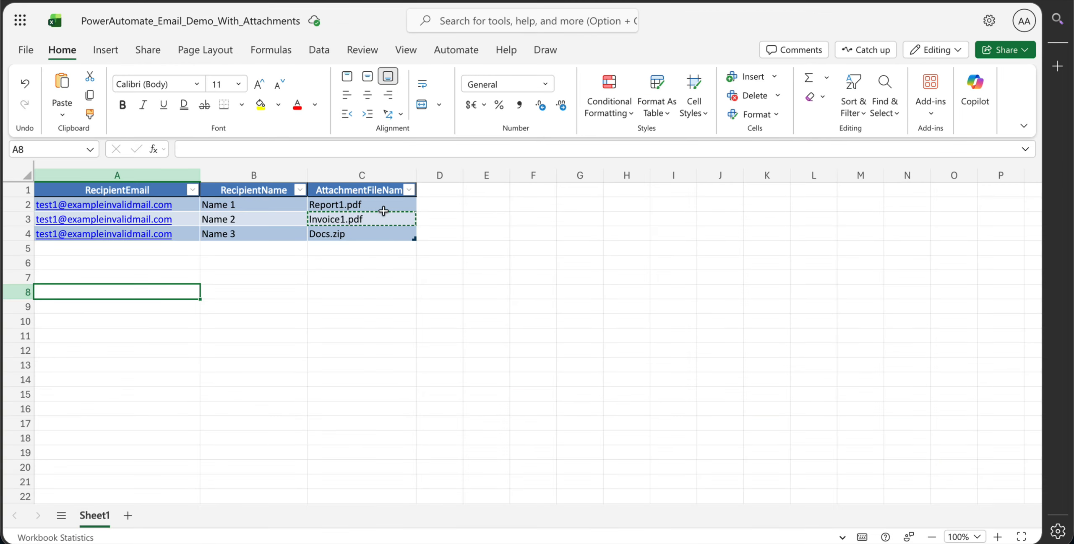
click(375, 206)
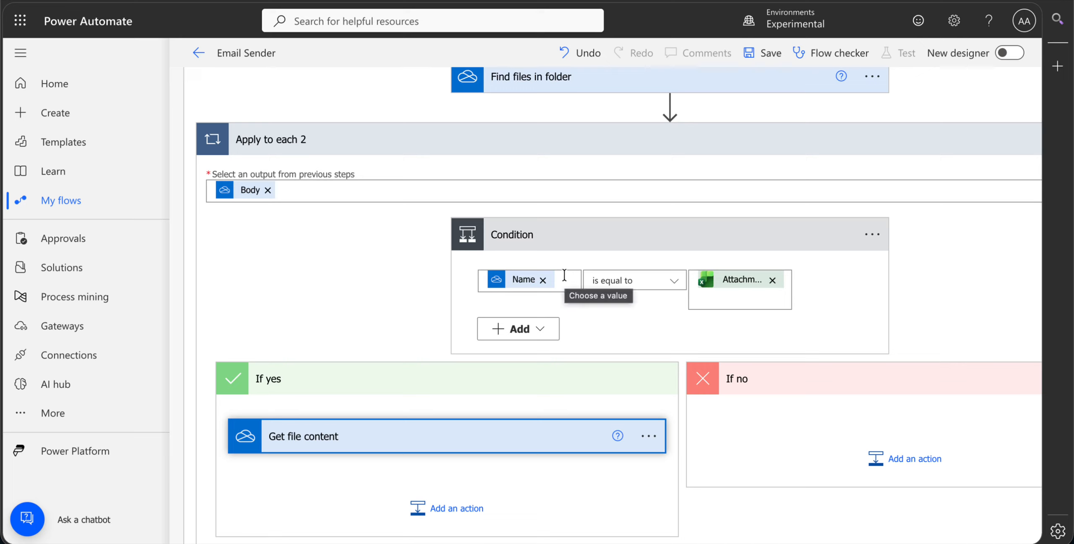
scroll(340, 306, down, 3)
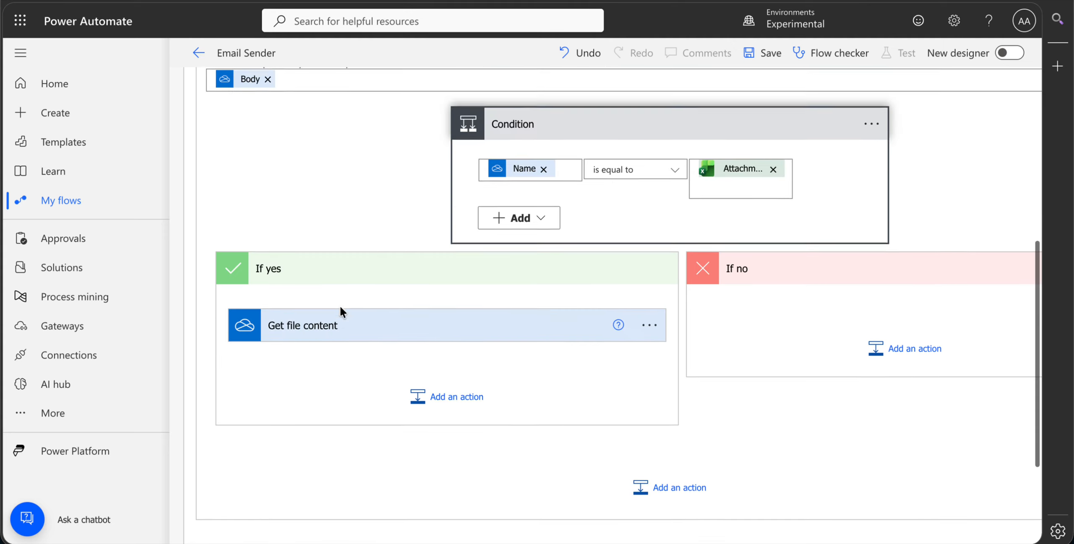
click(383, 331)
click(408, 329)
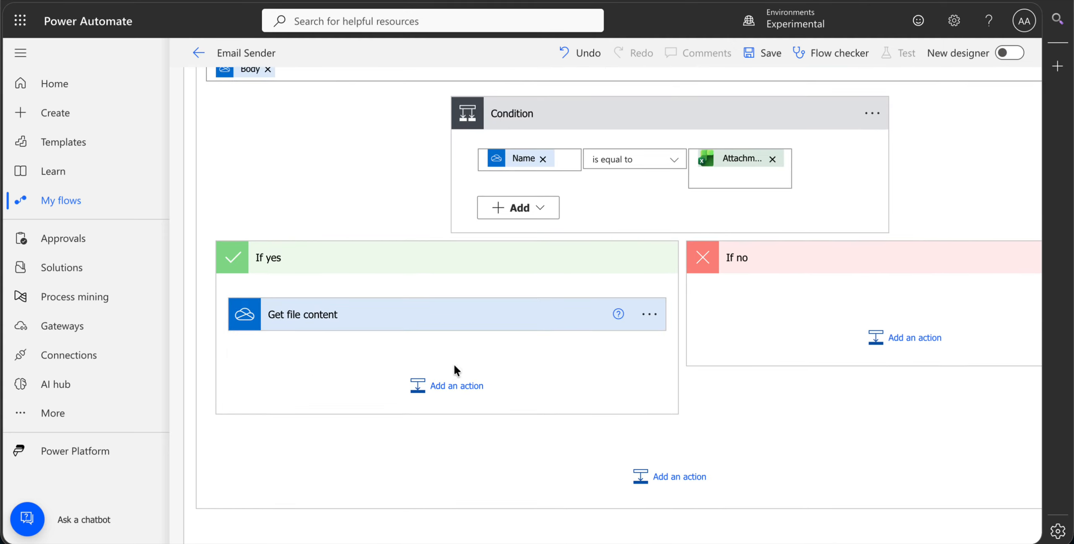
- Add the Office 365 Outlook action Send an email (V2) after Get file content in the If yes branch
click(441, 393)
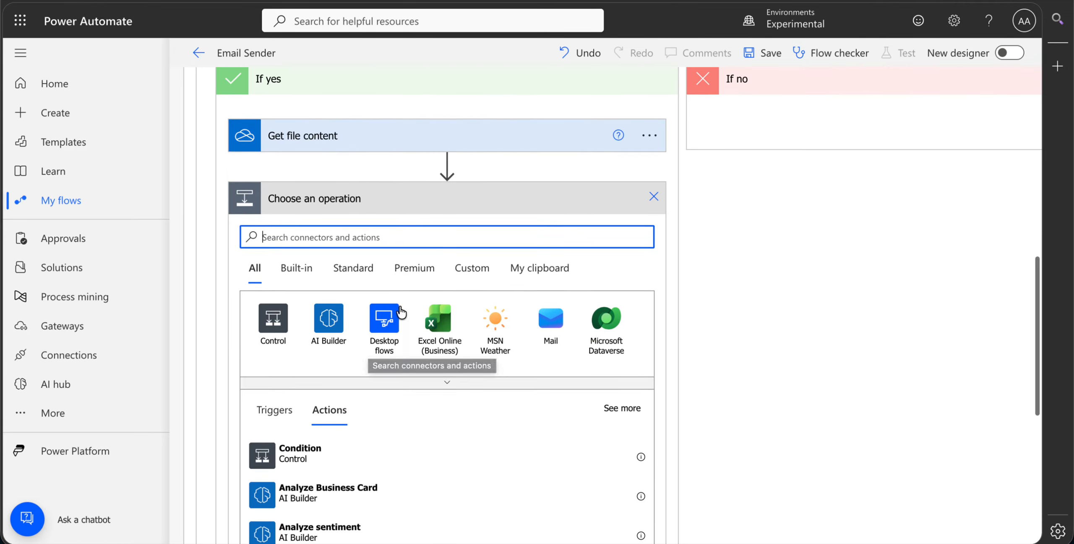
text(send email)
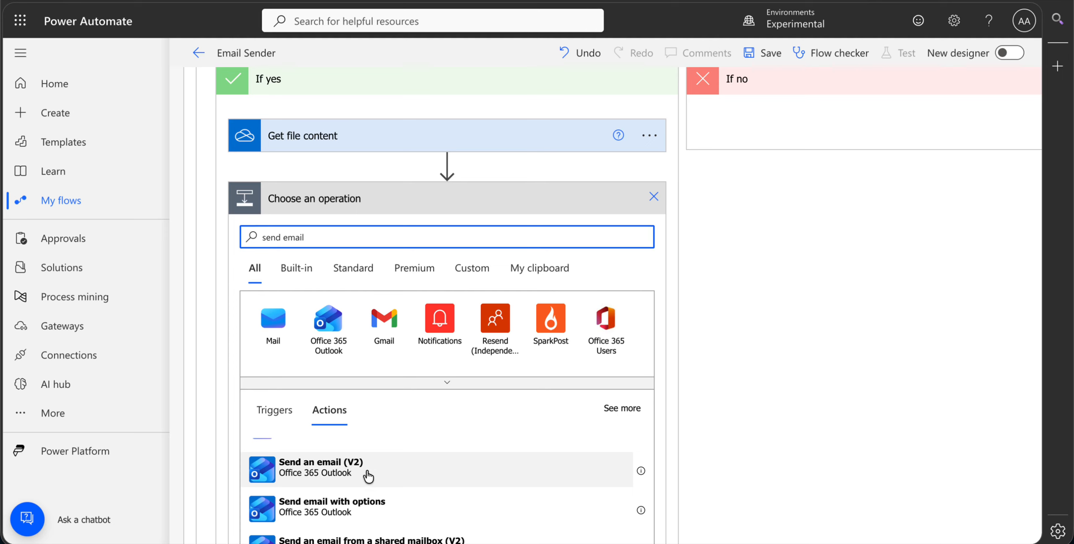
click(366, 473)
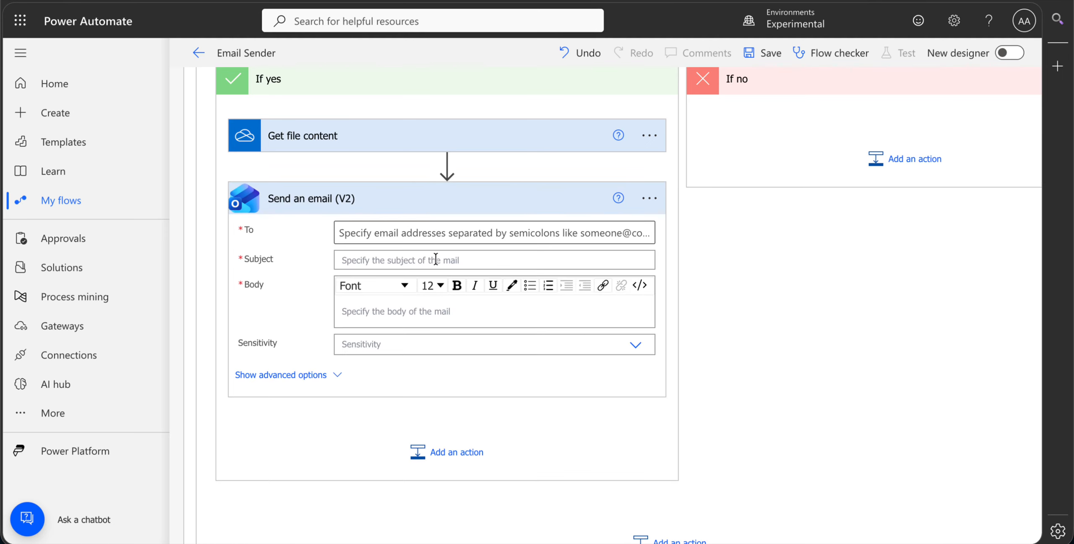
- Set the recipient of the Send an email (V2) action to RecipientEmail from the Excel table
click(425, 234)
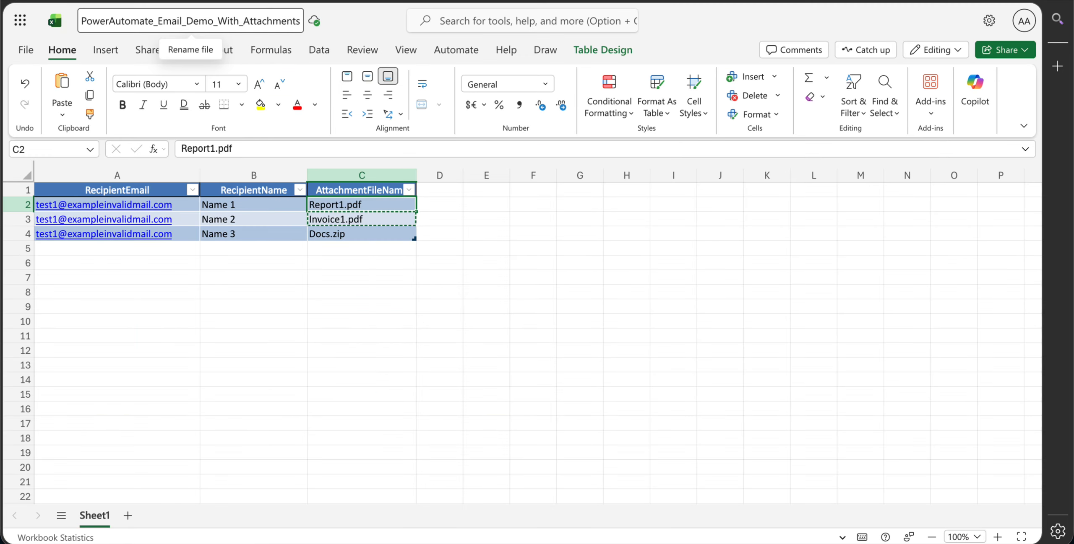
click(154, 192)
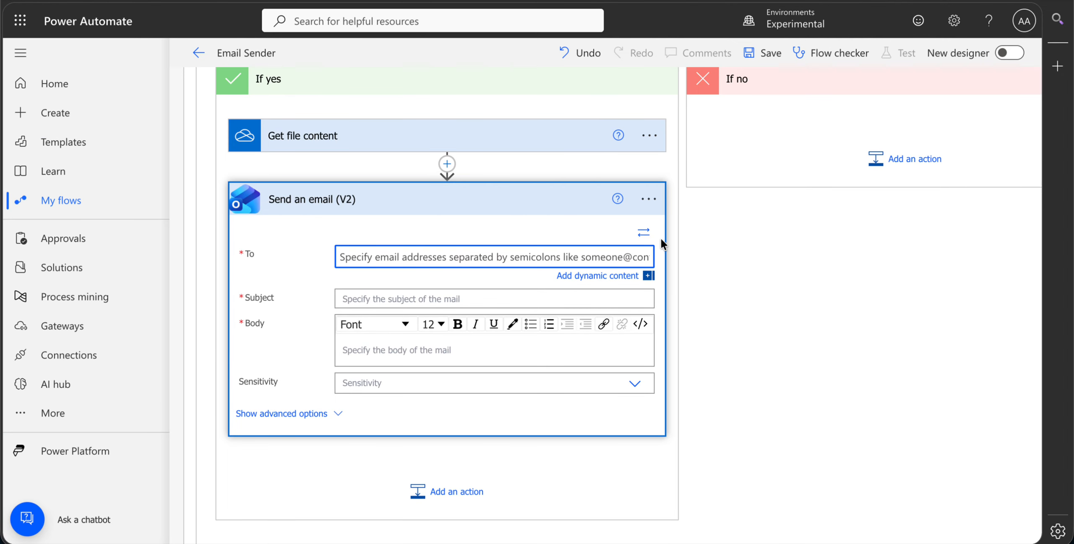
click(598, 275)
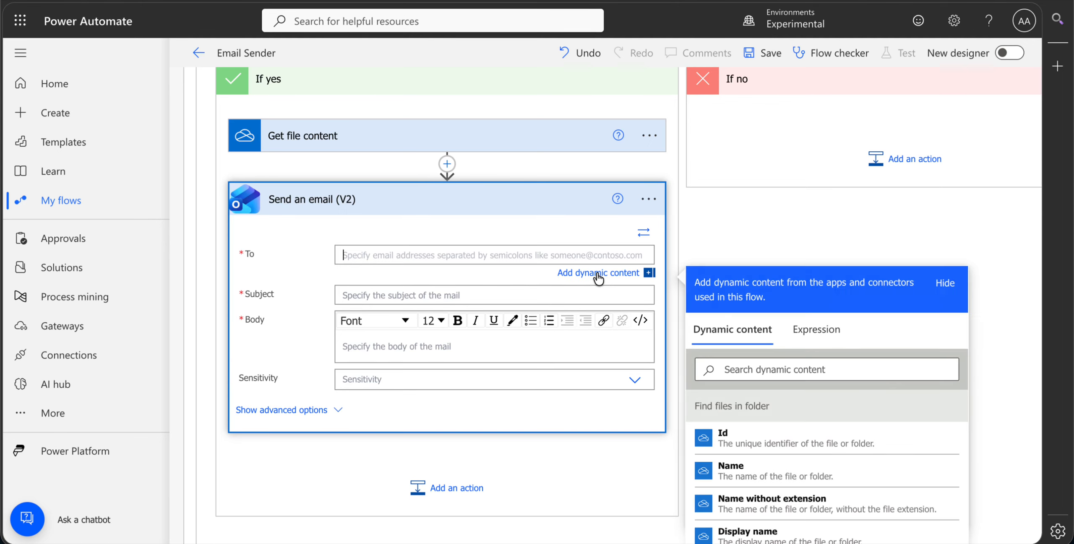
click(786, 367)
text(email)
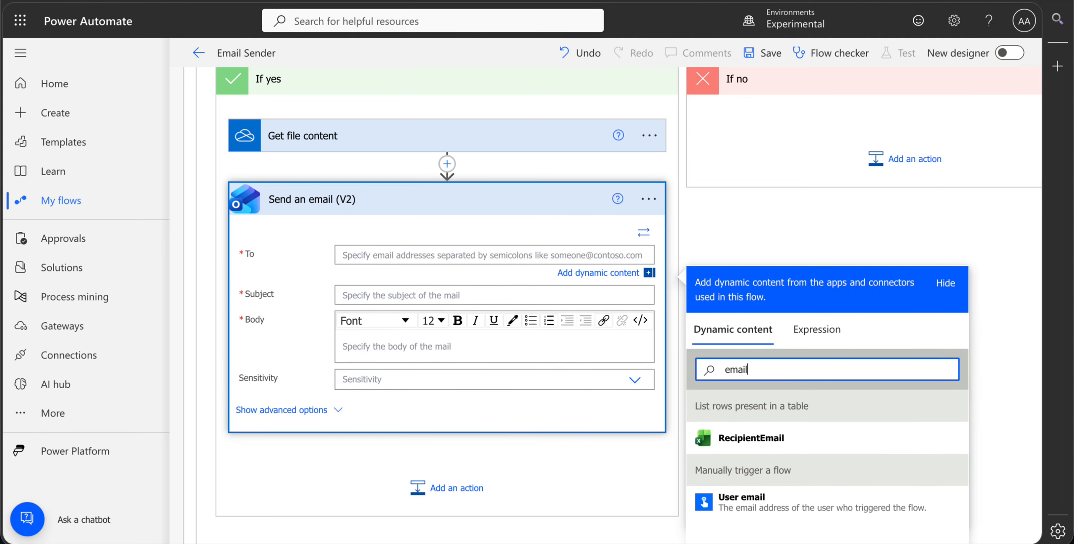
click(765, 440)
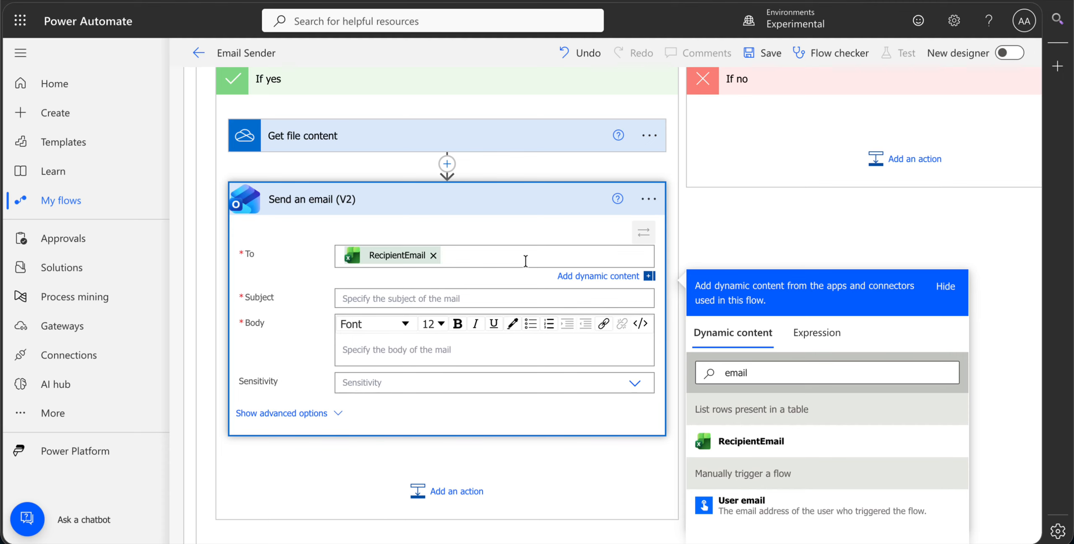
- Set the subject of the Send an email (V2) action to AttachmentFileName from the Excel table
click(431, 296)
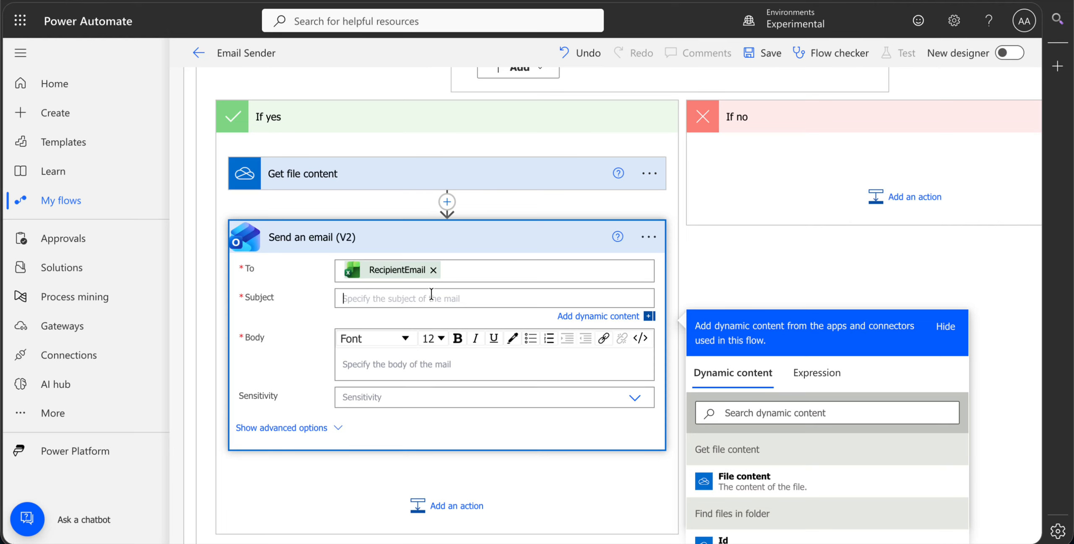
click(769, 414)
text(atta)
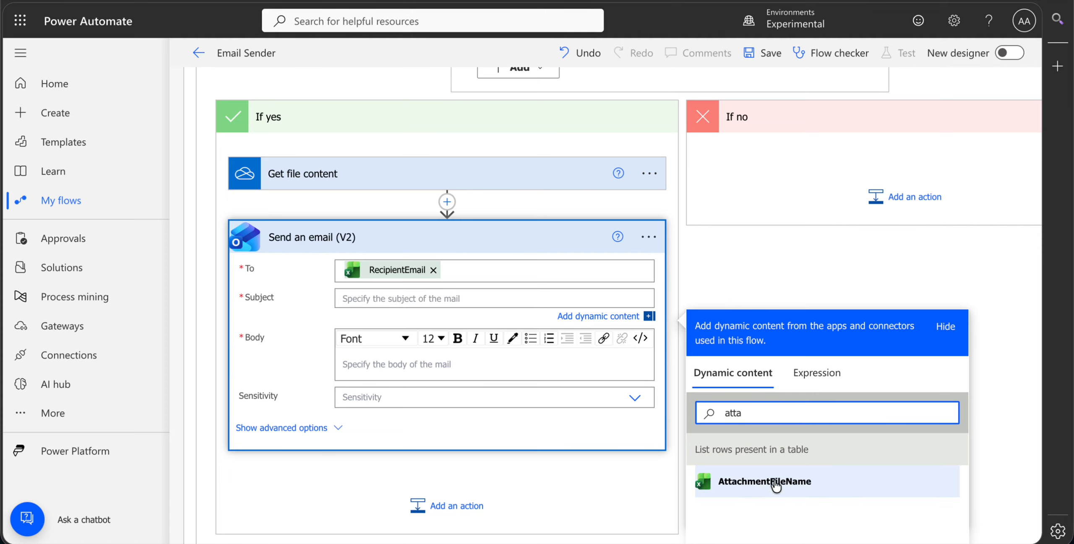
click(775, 487)
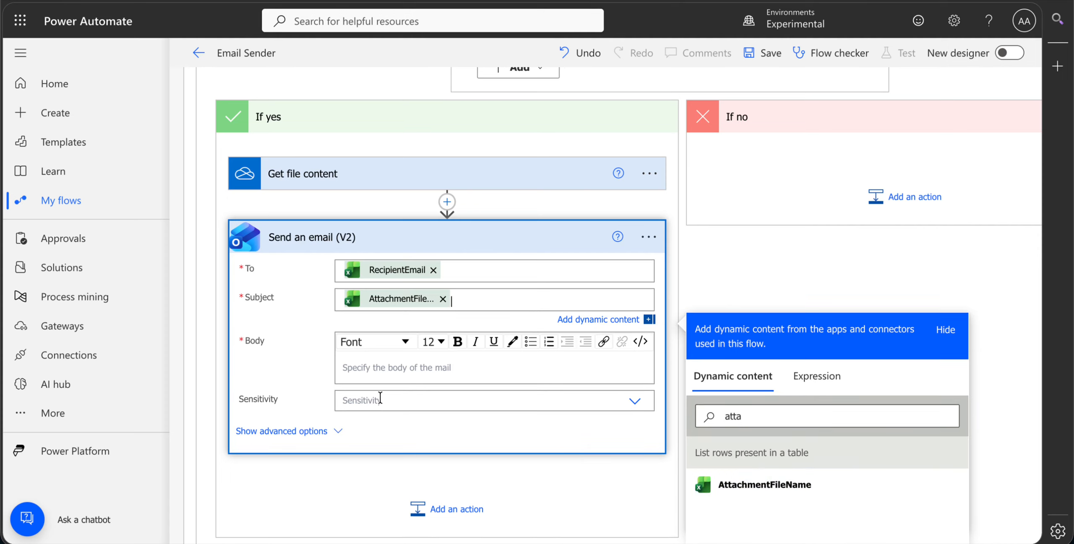
- Start the Send an email (V2) body with the greeting "Hi", the RecipientName value from the Excel table and a comma
click(410, 368)
text(Hi)
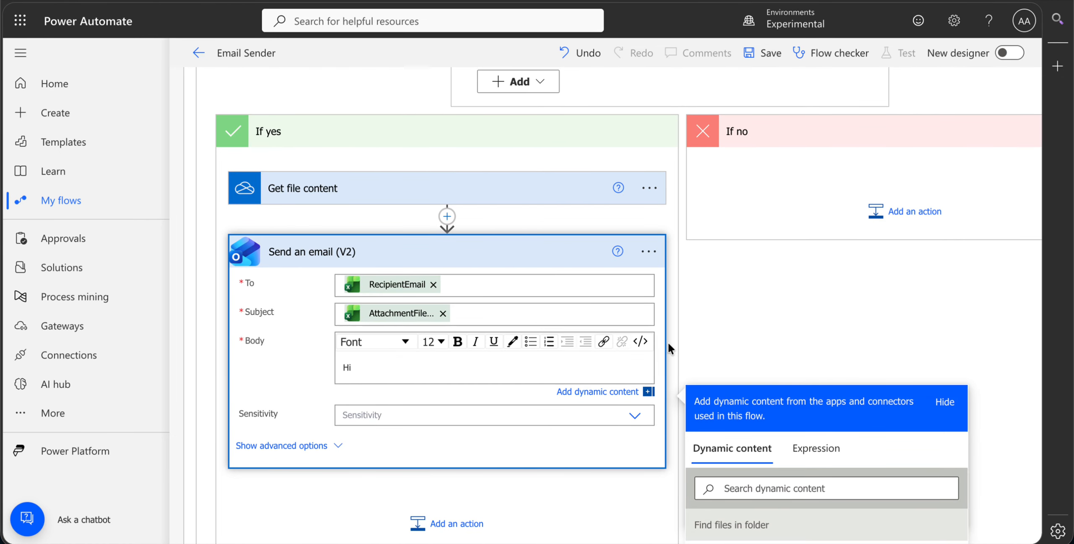
scroll(672, 349, down, 4)
click(767, 321)
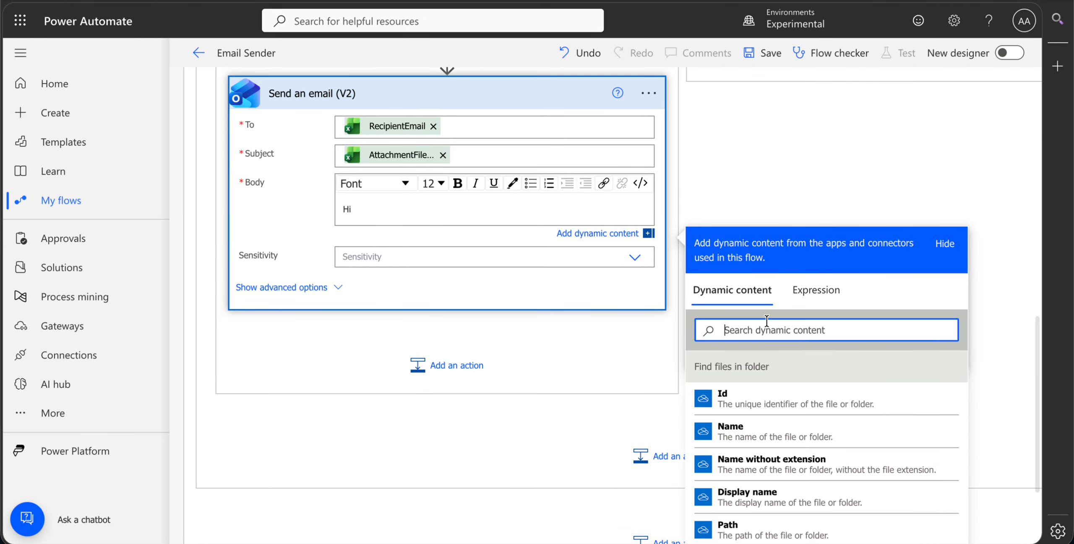
text(name)
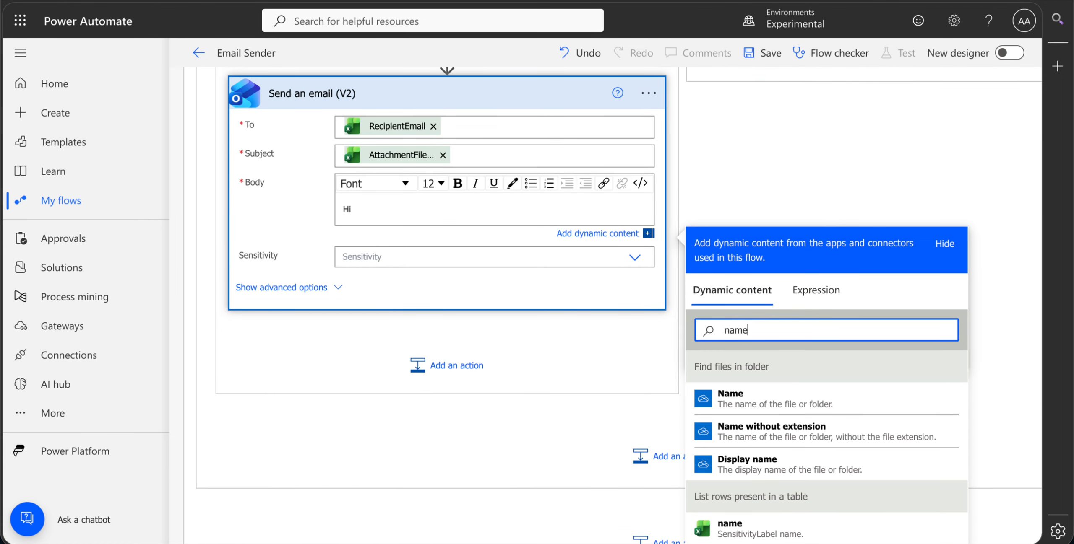
scroll(760, 391, down, 2)
scroll(671, 419, down, 3)
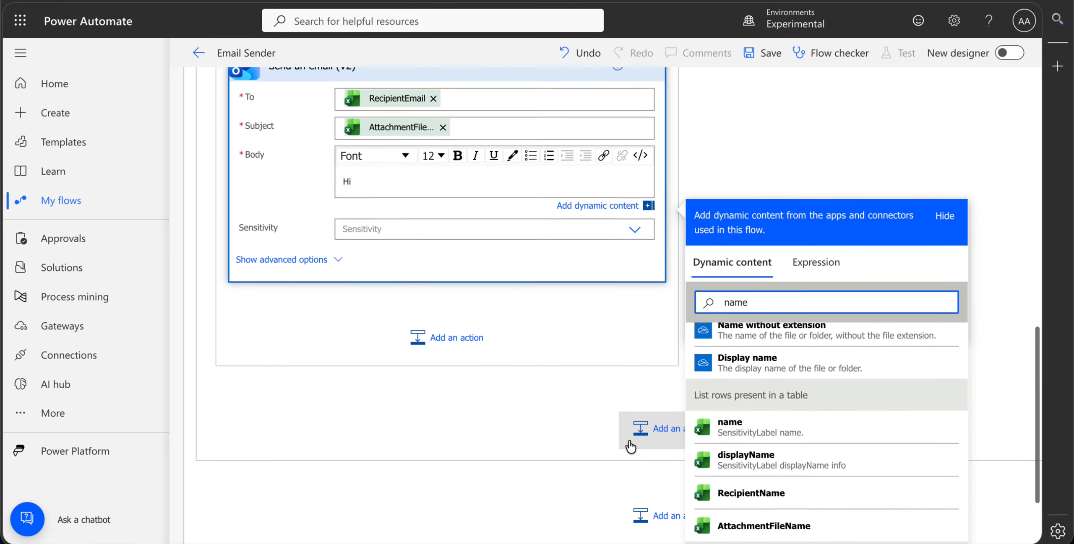
click(694, 415)
text(,)
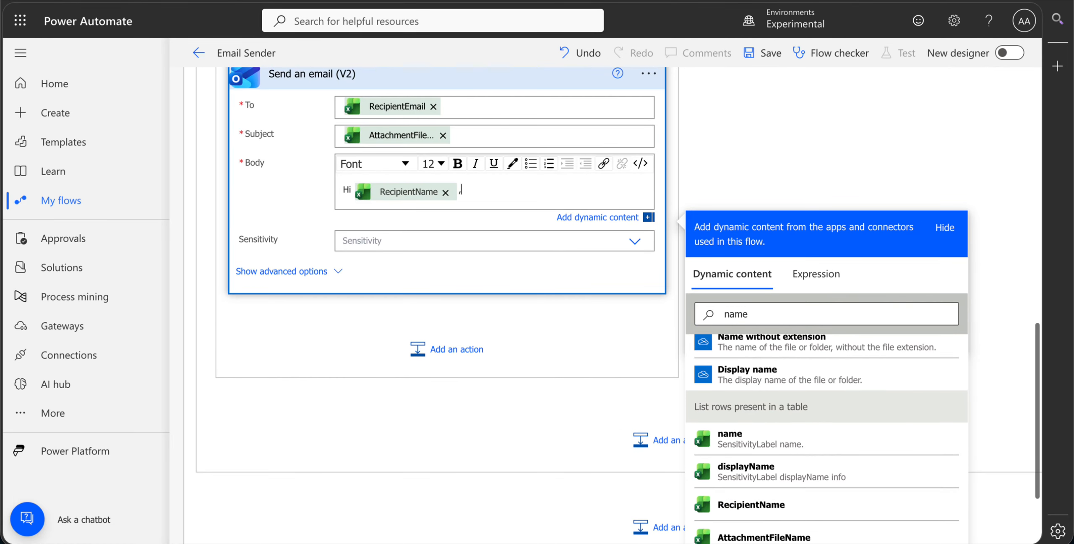
- Add a second body line reading "Here is your", the AttachmentFileName value from the Excel table and "file"
key(Return)
text(Here is your)
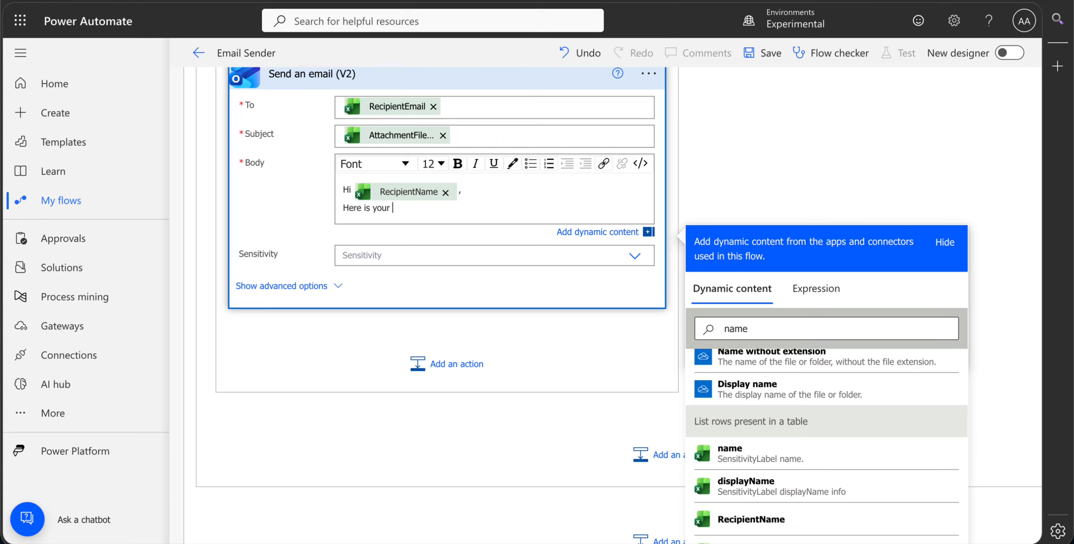
double_click(772, 333)
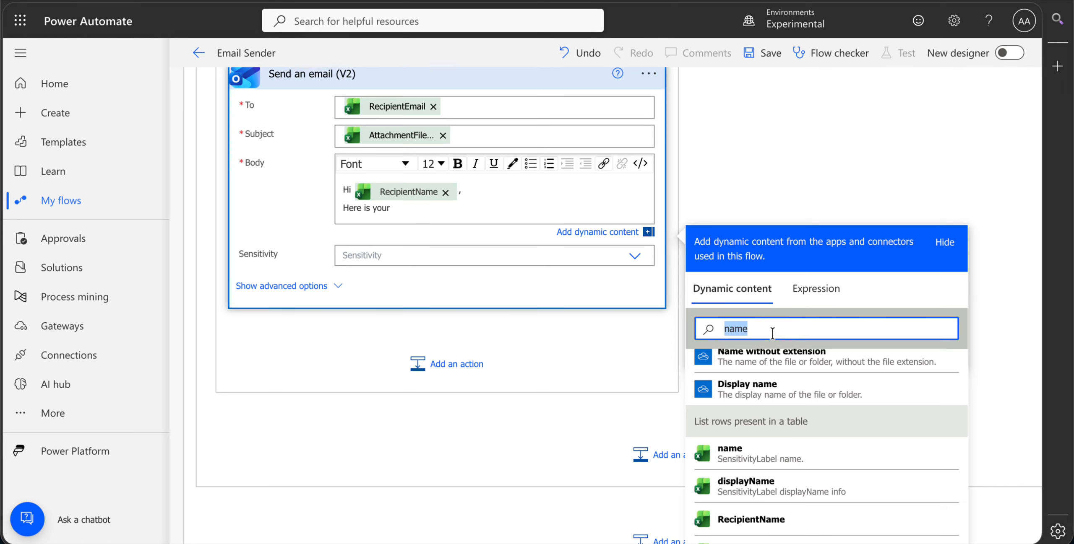
text(fil)
key(BackSpace)
key(BackSpace)
key(BackSpace)
key(BackSpace)
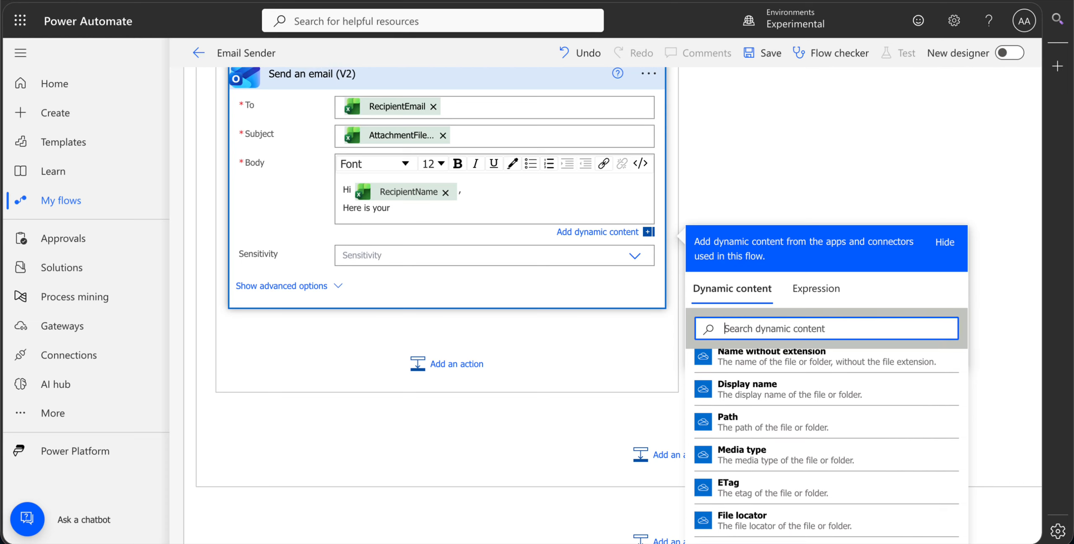
text(atta)
click(762, 398)
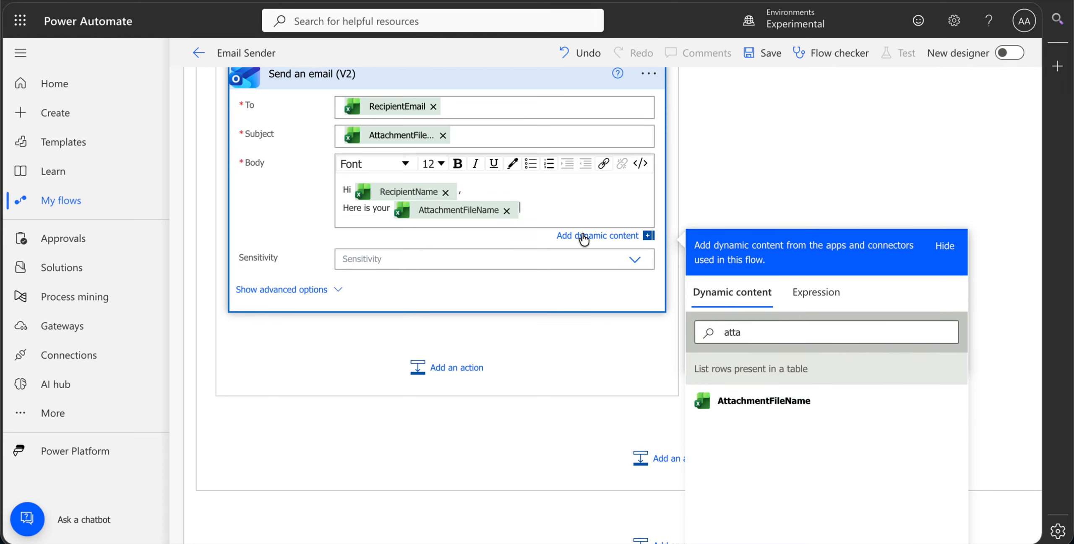
click(436, 268)
- Show the email action's advanced options and set the first attachment's name to AttachmentFileName from the Excel table
scroll(398, 290, up, 2)
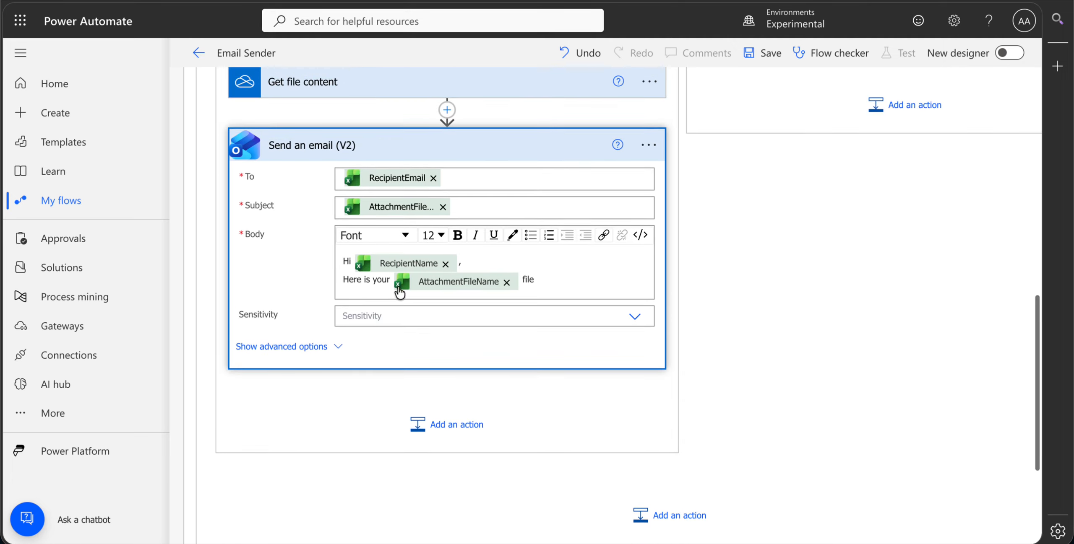
click(299, 344)
scroll(299, 340, down, 1)
scroll(335, 340, down, 3)
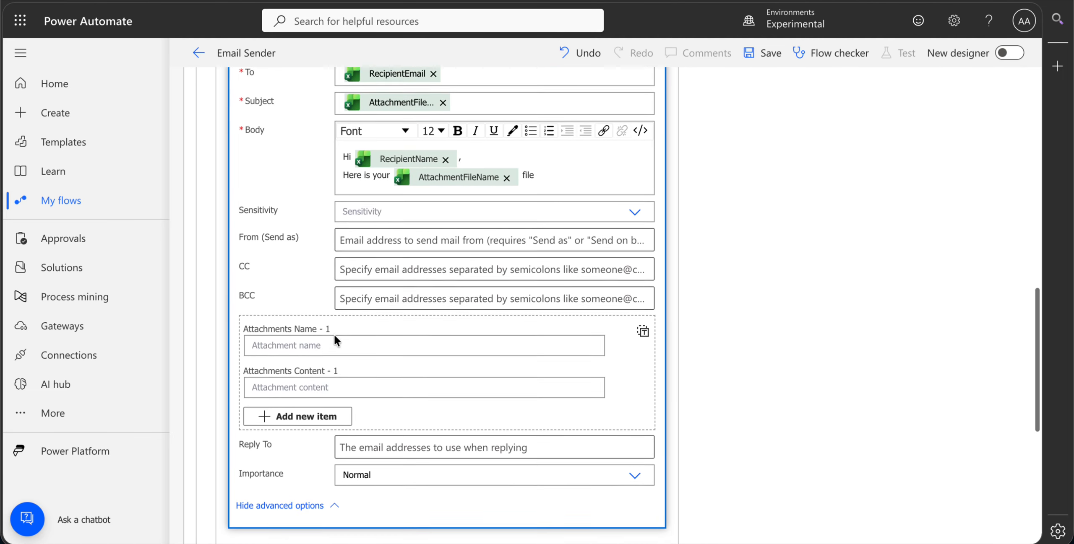
click(418, 276)
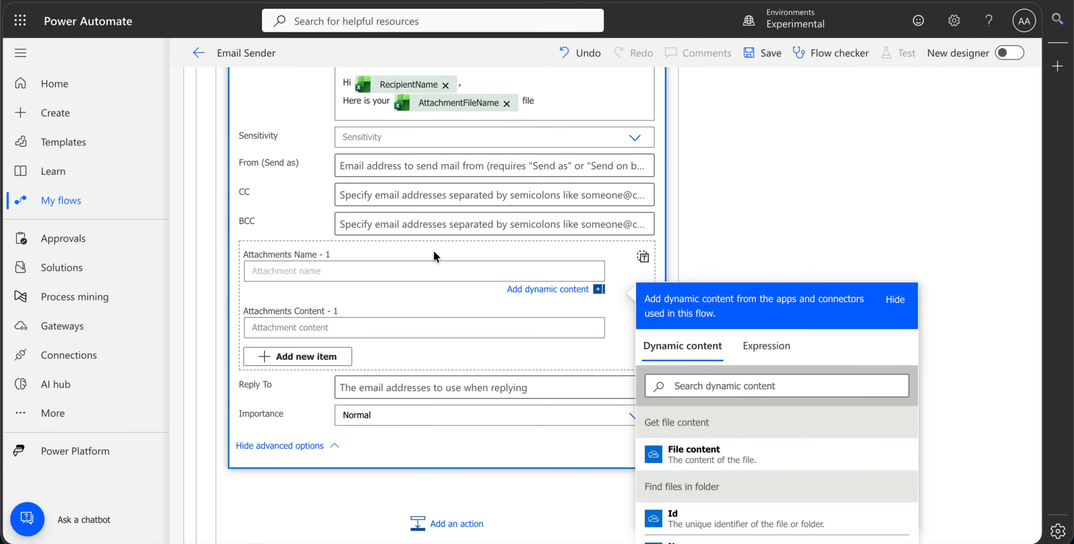
click(722, 386)
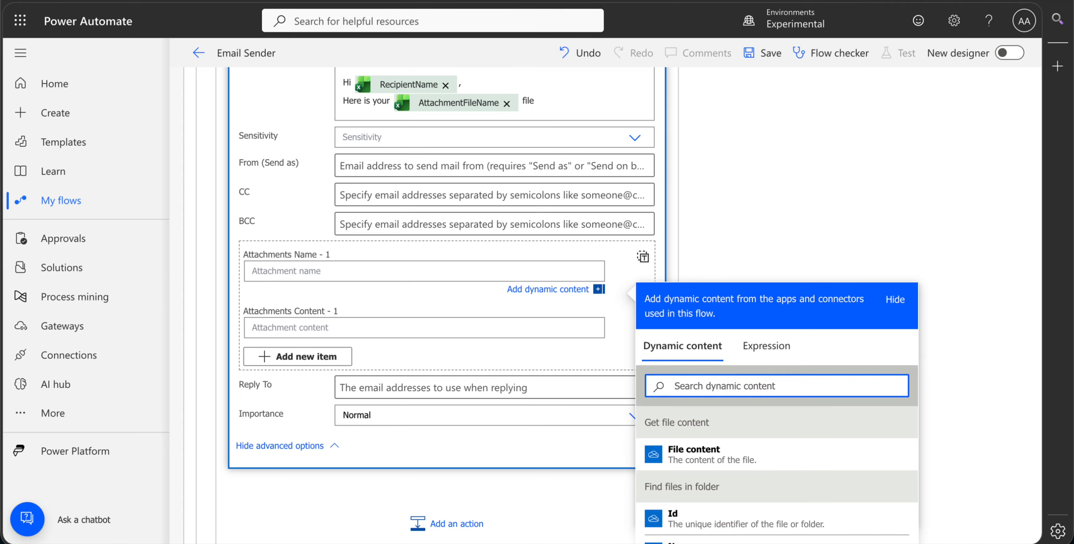
text(atta)
click(714, 456)
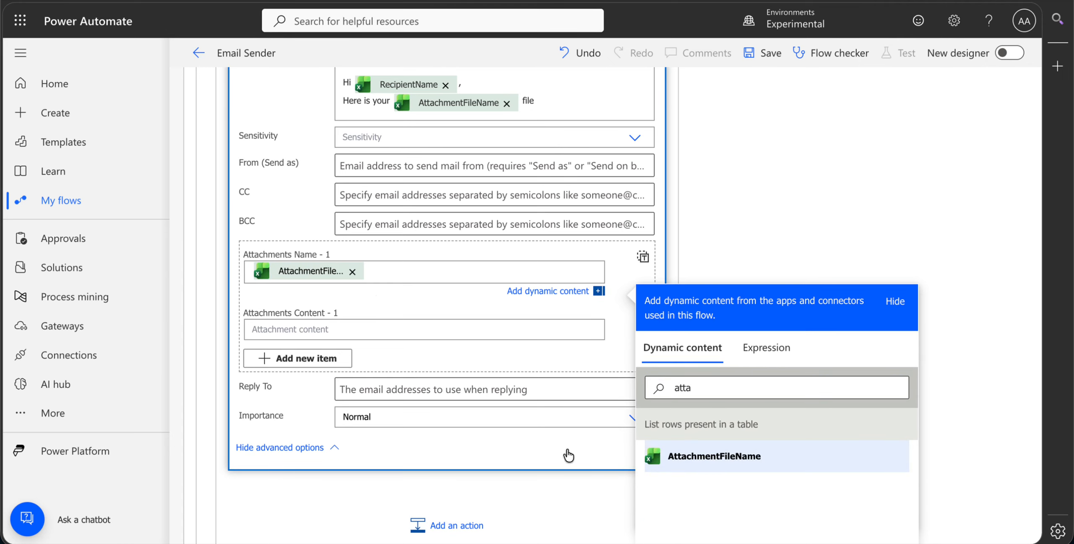
- Set the first attachment's content to File content from the Get file content action
click(313, 325)
scroll(464, 312, down, 2)
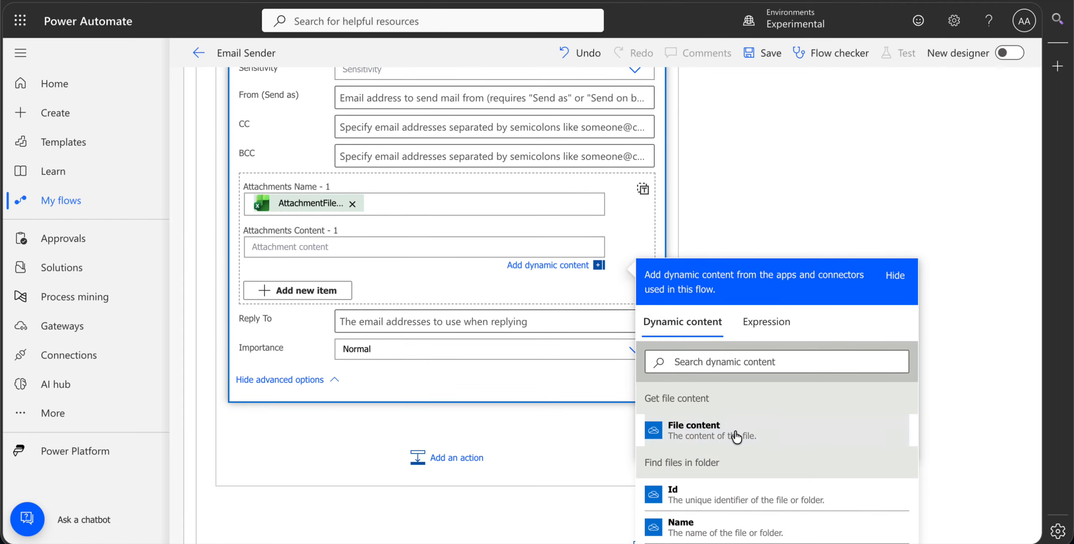
click(736, 436)
click(822, 232)
- Save the Email Sender flow and collapse the Send an email (V2) action
click(764, 58)
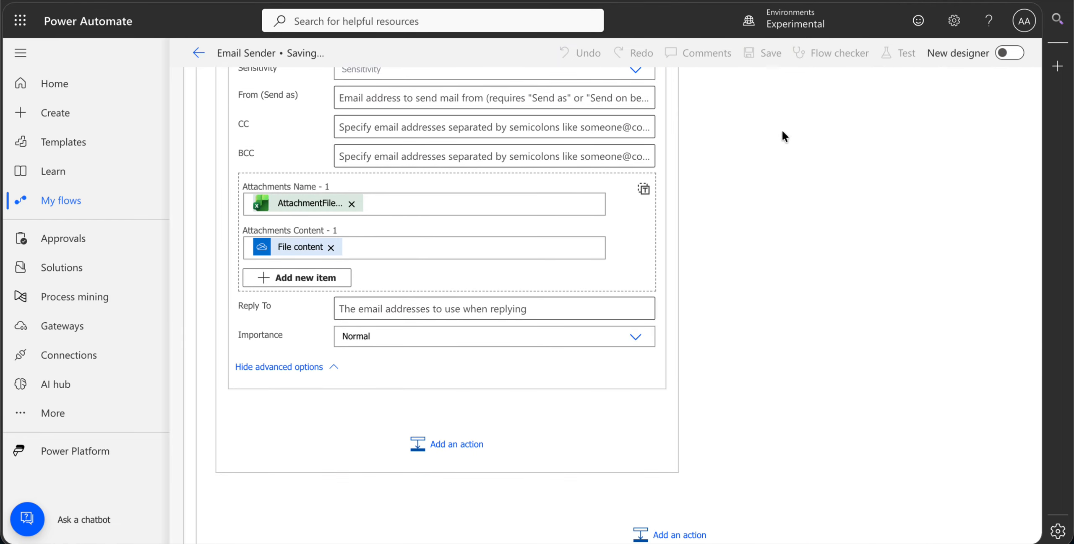
scroll(795, 274, up, 10)
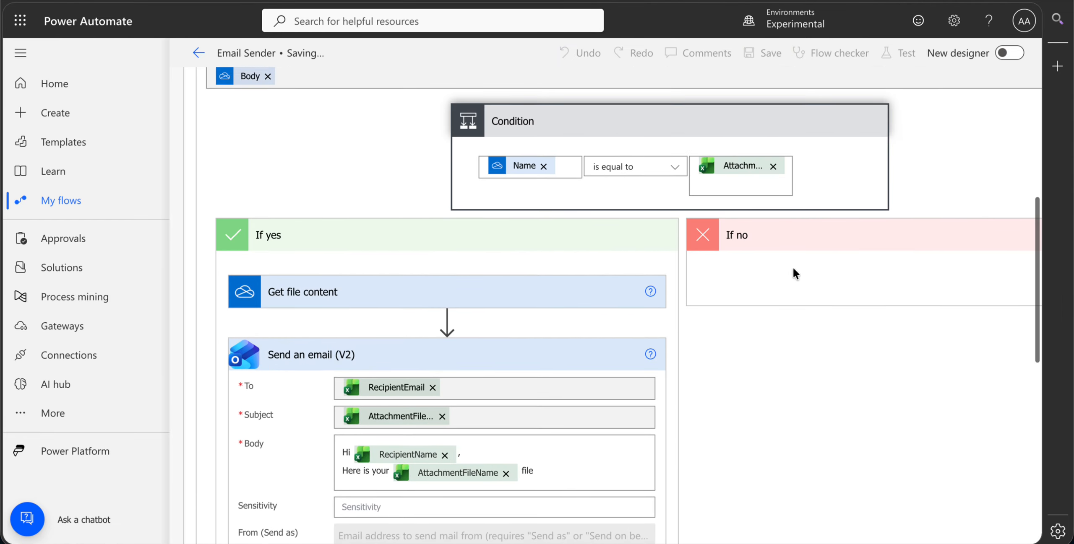
click(441, 360)
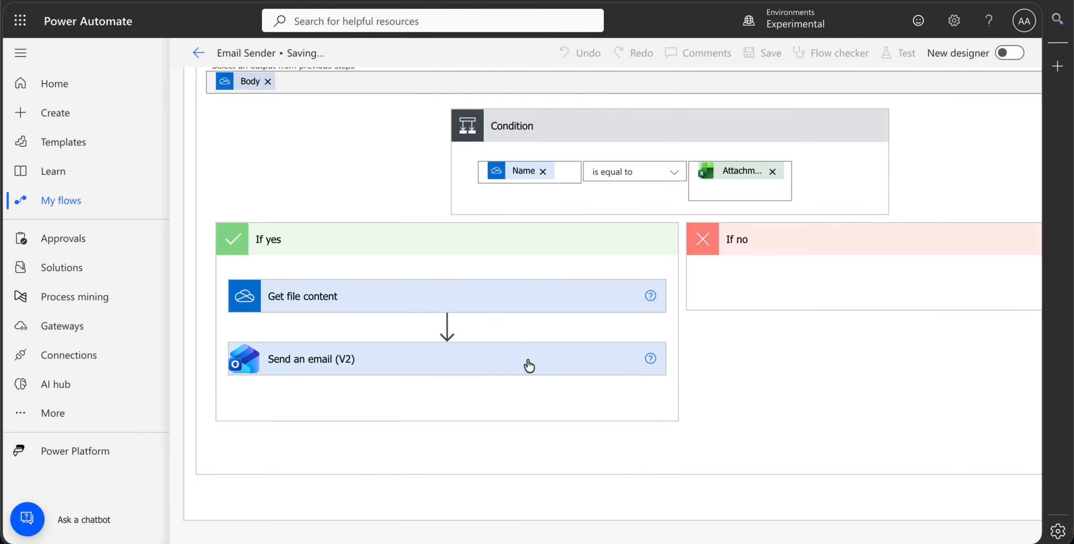
scroll(525, 364, up, 8)
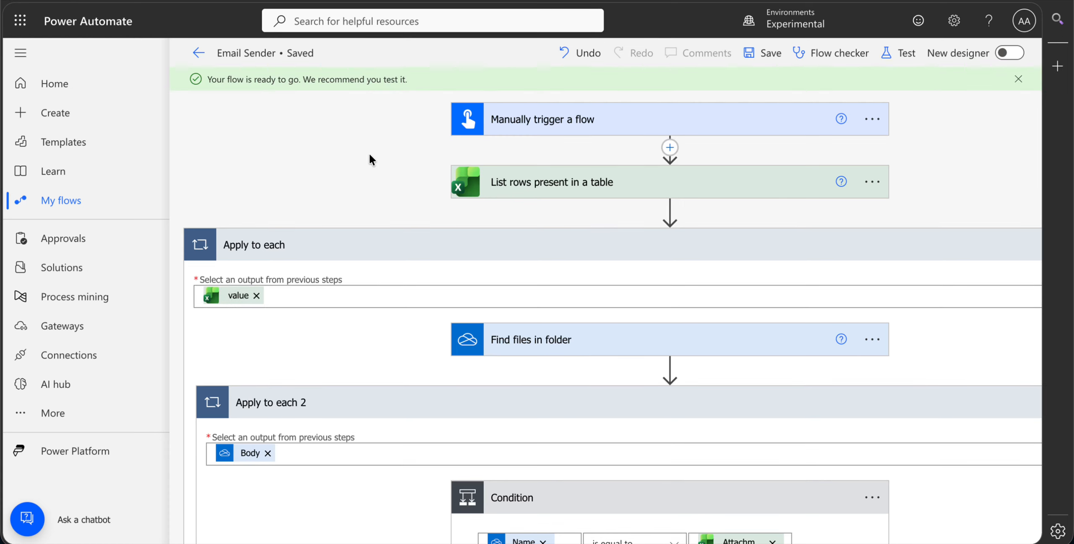
click(899, 53)
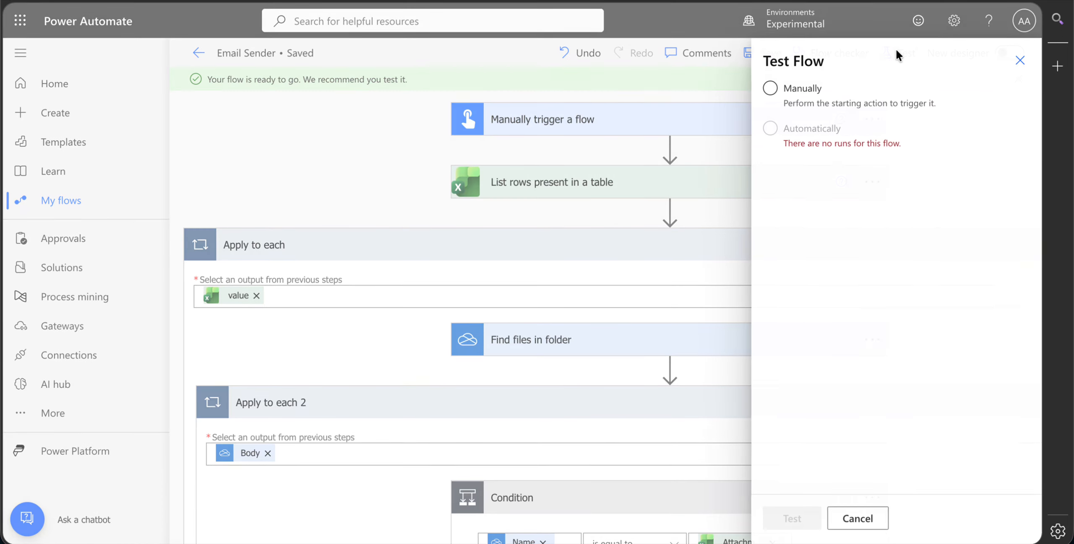
click(783, 517)
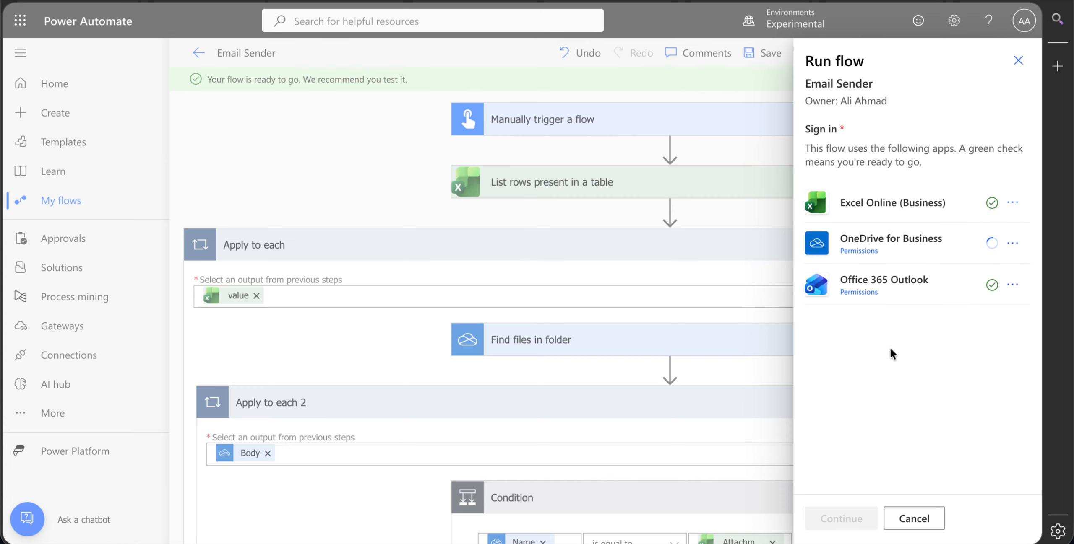
click(913, 520)
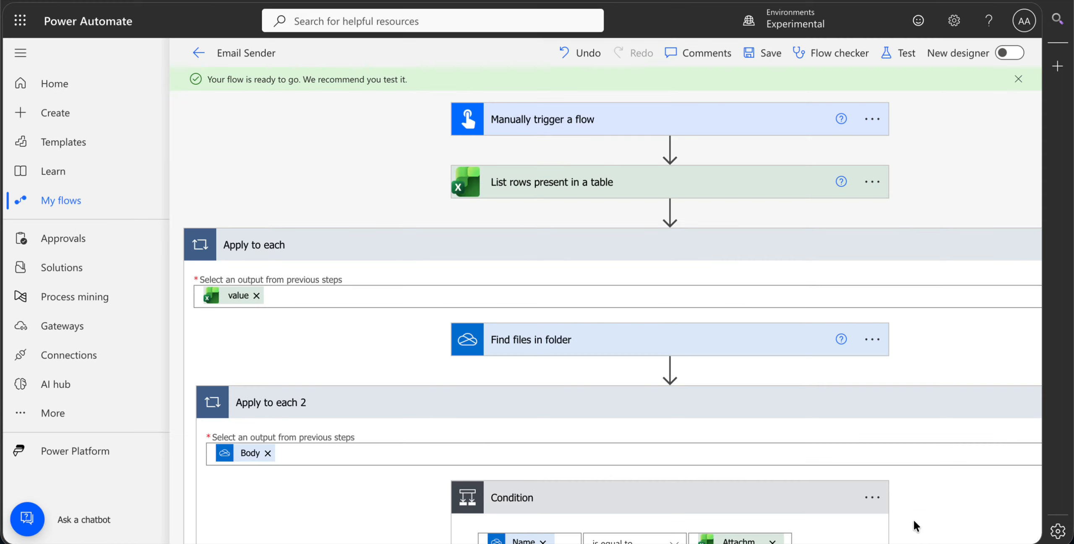
click(895, 69)
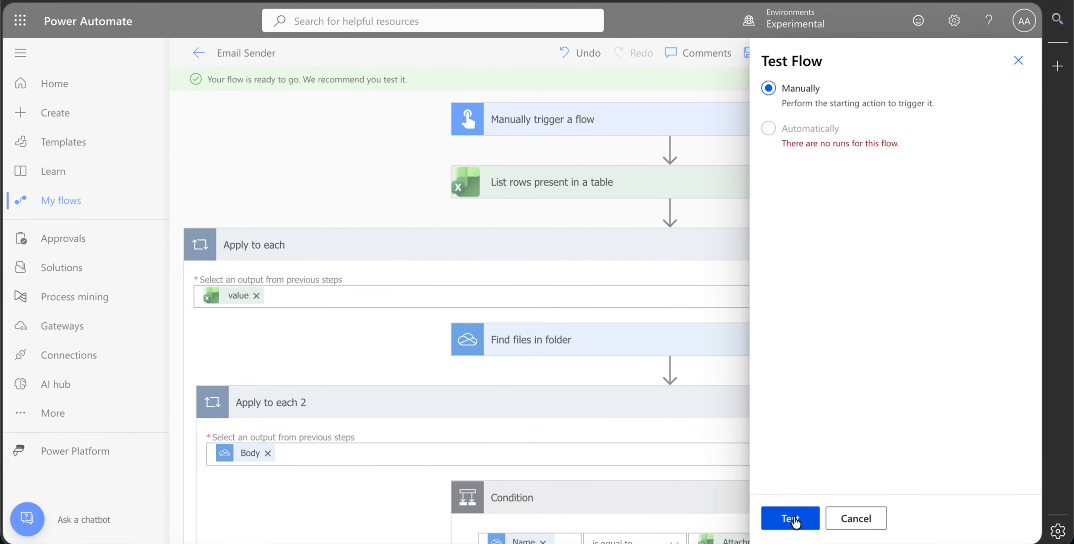
click(794, 517)
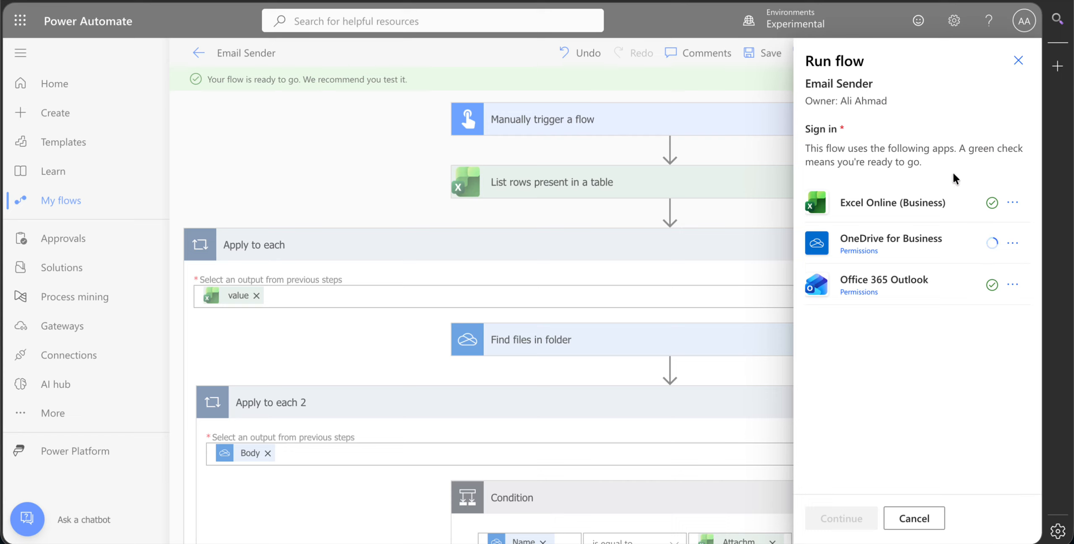
click(1018, 61)
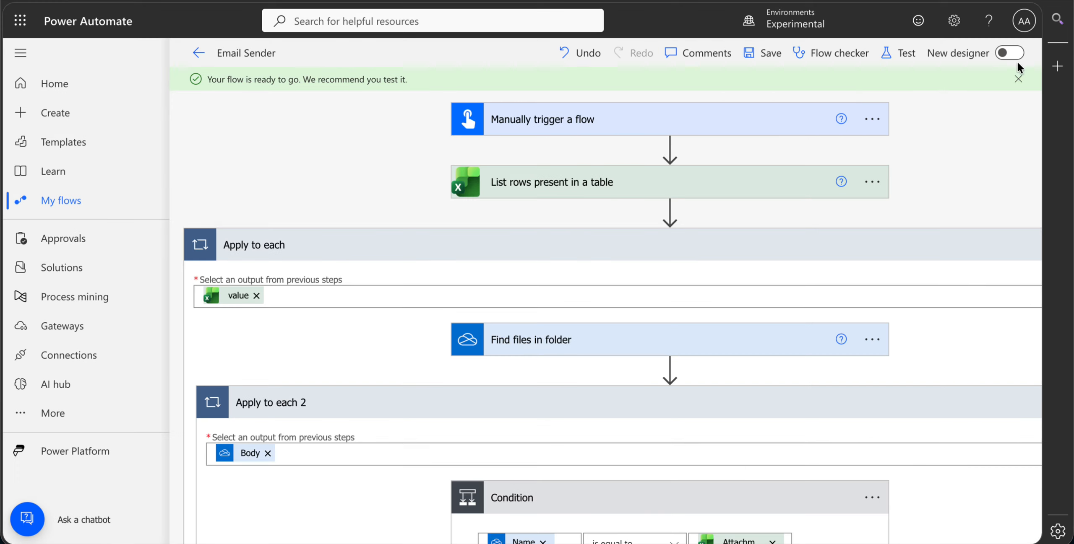
- Return to the Email Sender flow's details page and run the flow with its Excel, OneDrive and Outlook connections
click(198, 52)
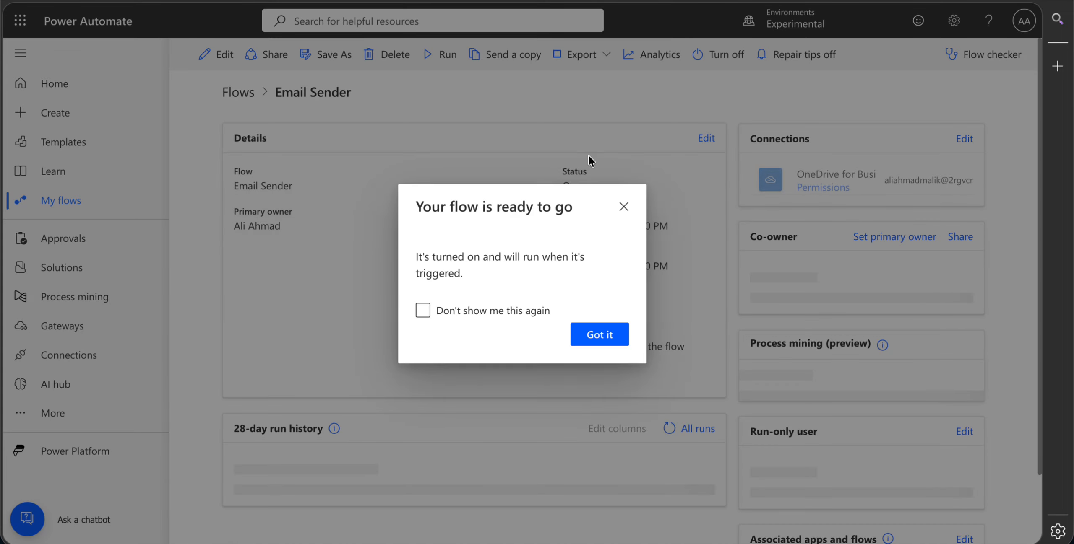
click(623, 134)
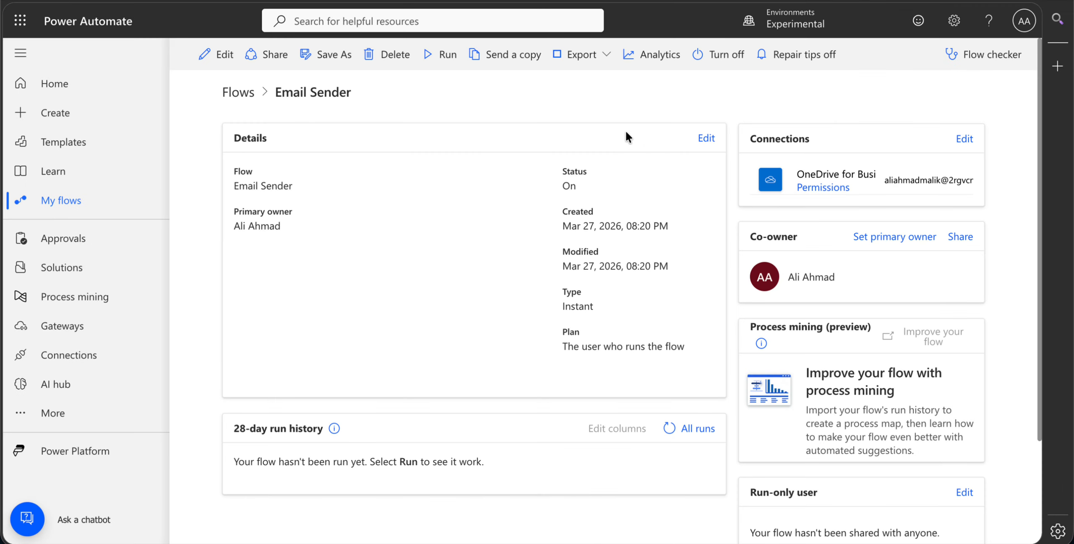
click(434, 56)
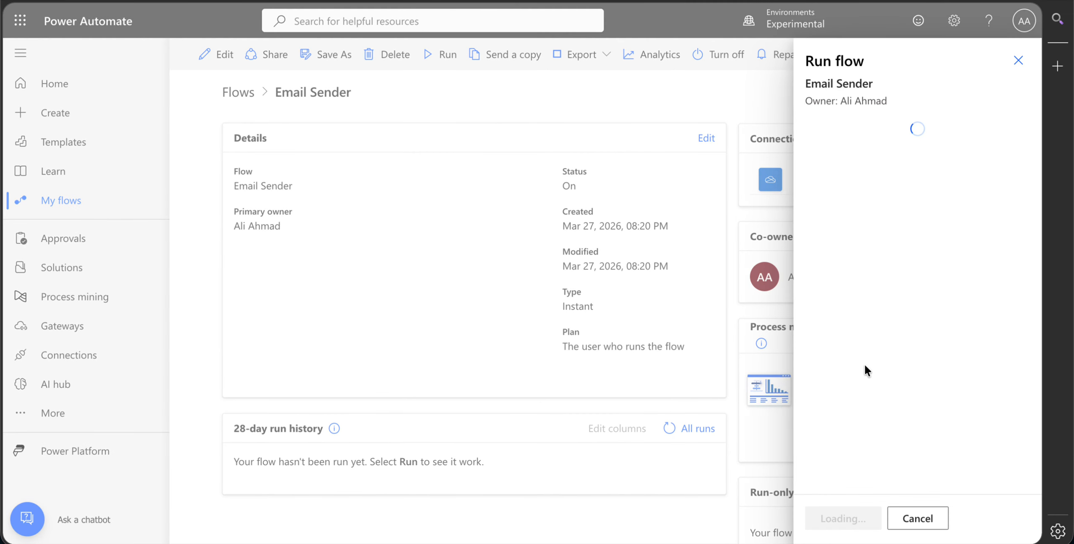
click(837, 520)
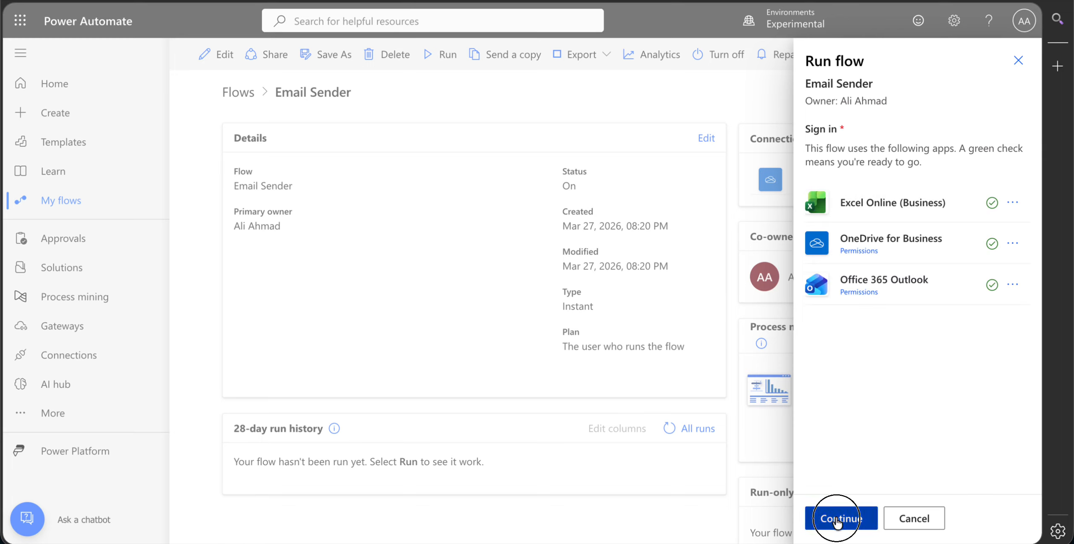
click(840, 519)
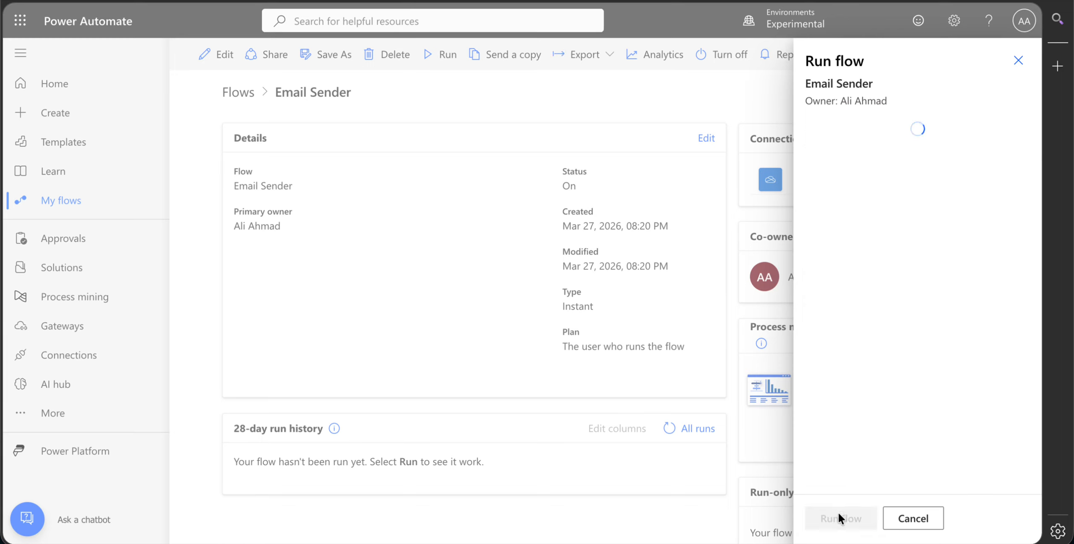
click(837, 516)
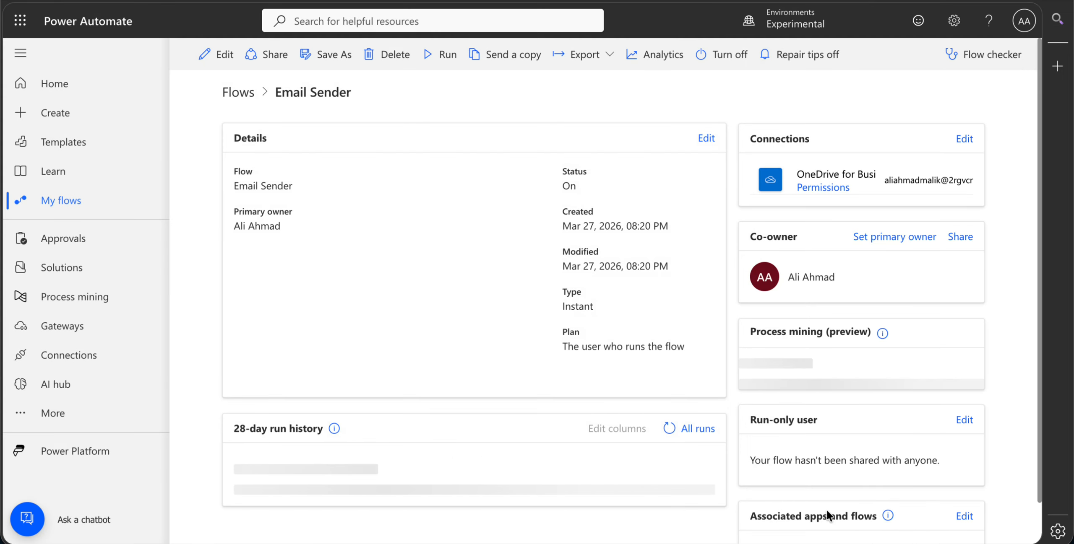
- Refresh the 28-day run history repeatedly to check the status of the Email Sender run
click(669, 430)
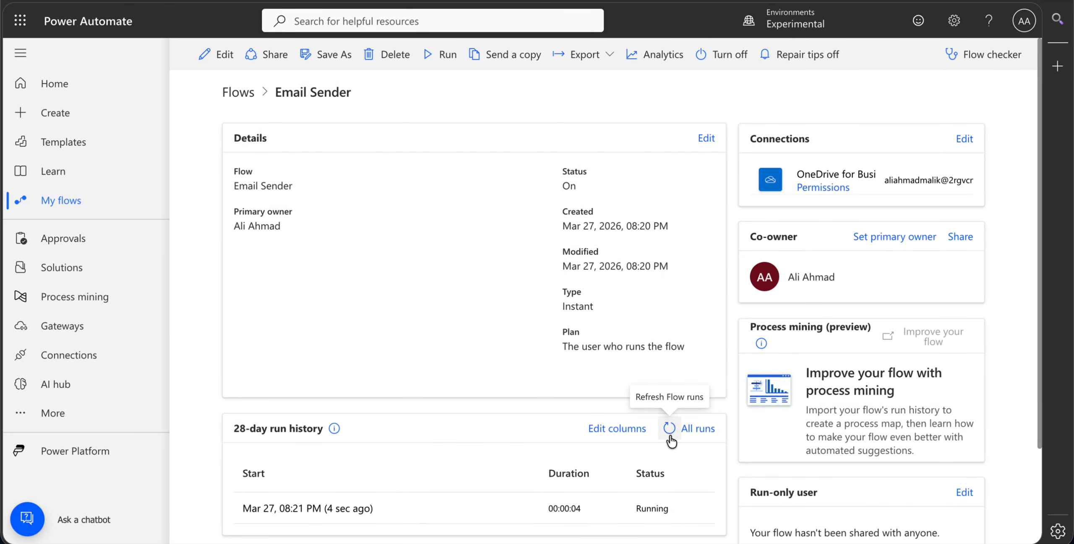
click(669, 430)
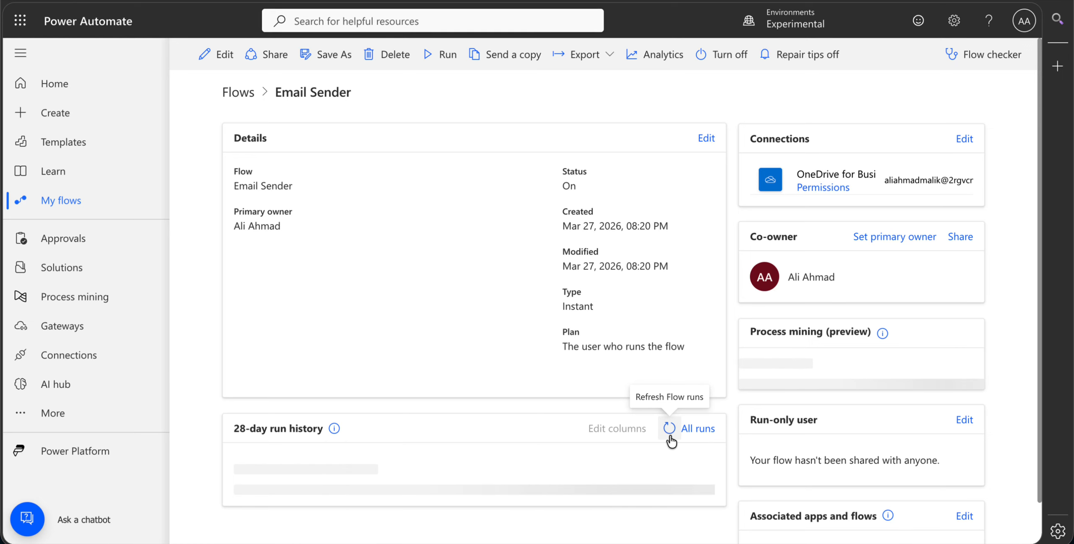
click(670, 434)
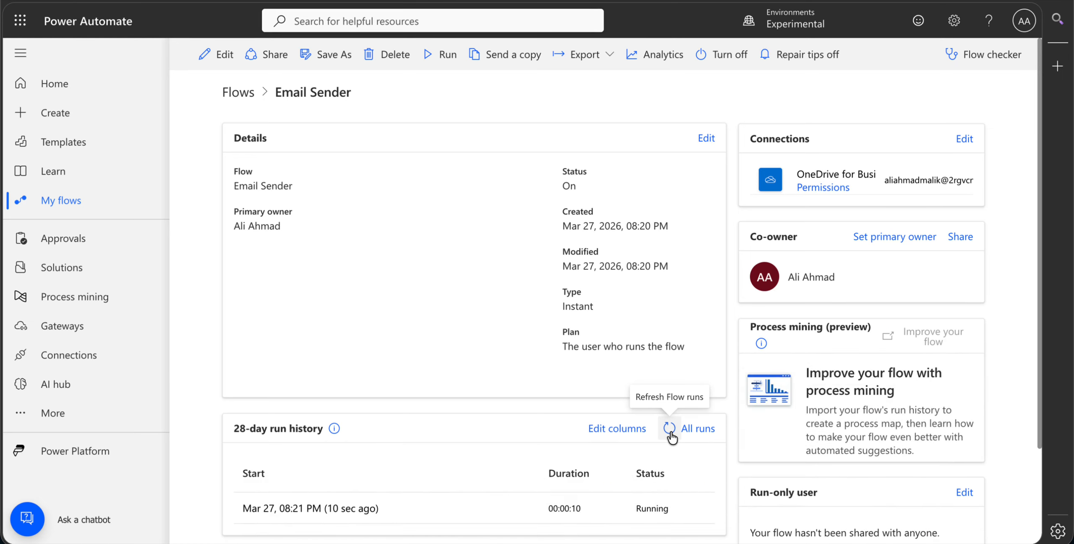
click(669, 430)
click(669, 430)
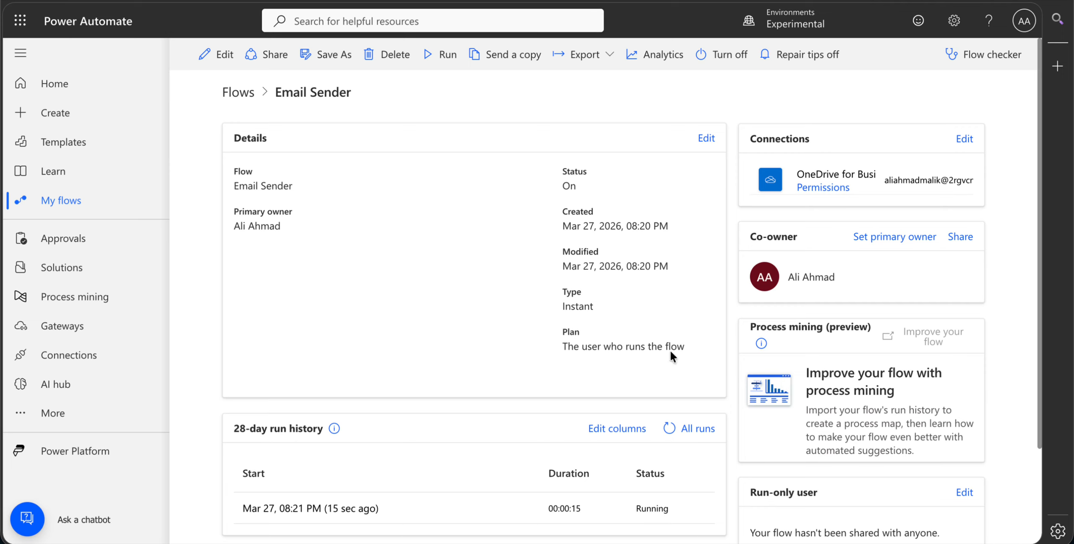
- Refresh the Email Sender flow's run history once more and switch to the Sent Items folder in Outlook
click(669, 428)
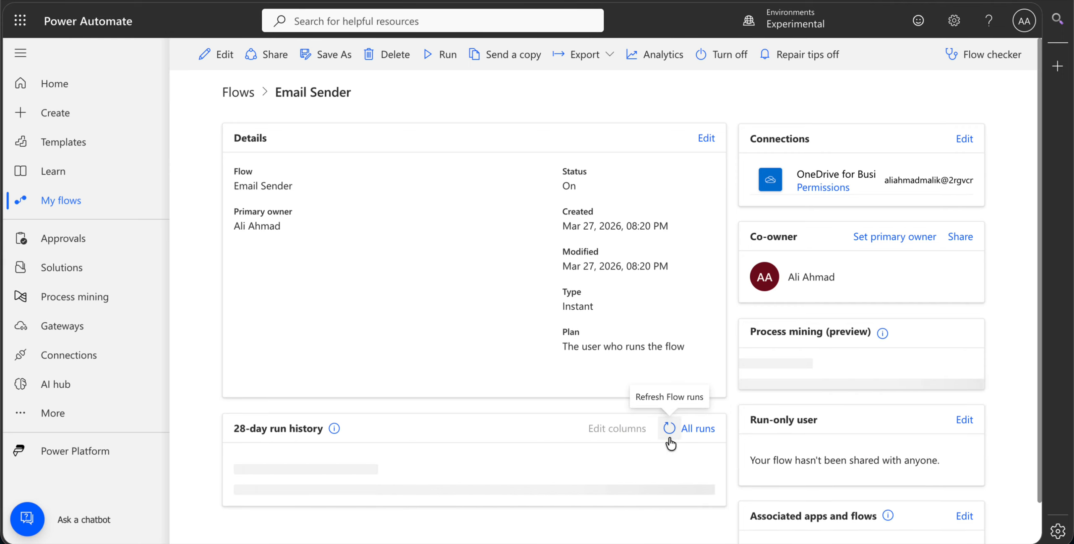
click(670, 428)
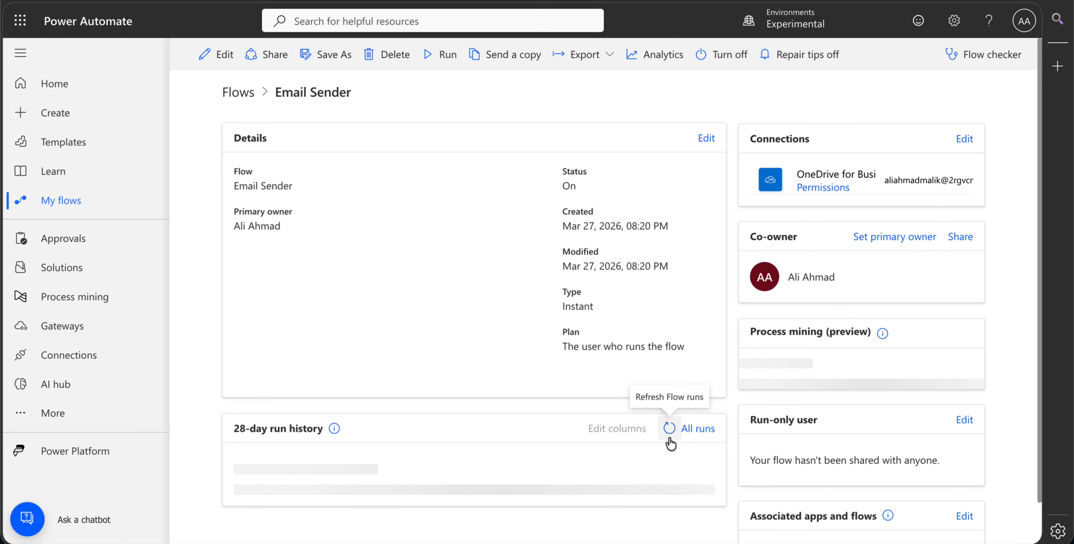
key(ctrl+Tab)
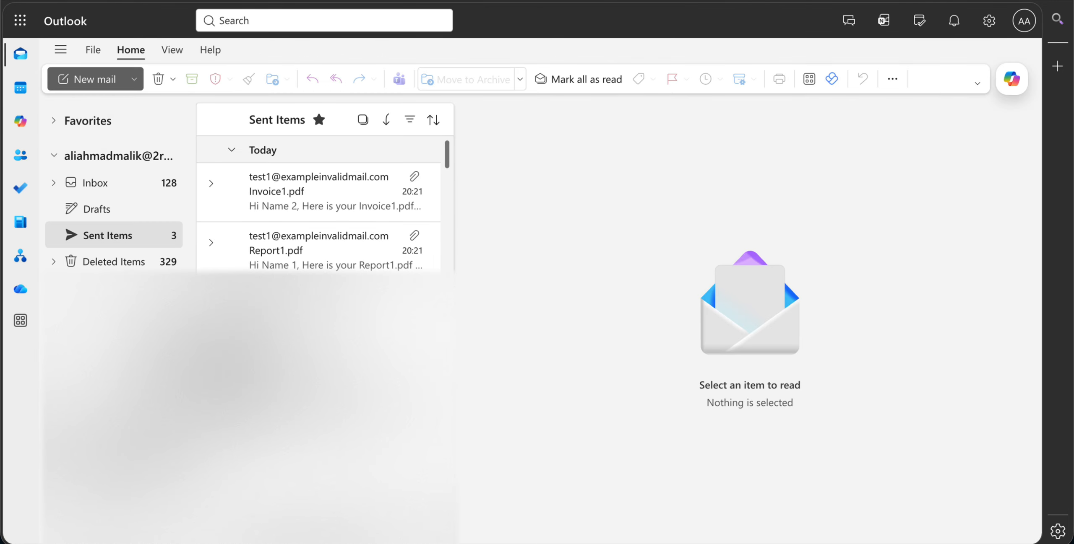
- Open the sent Report1.pdf email and check its subject, attachment and message body
click(305, 262)
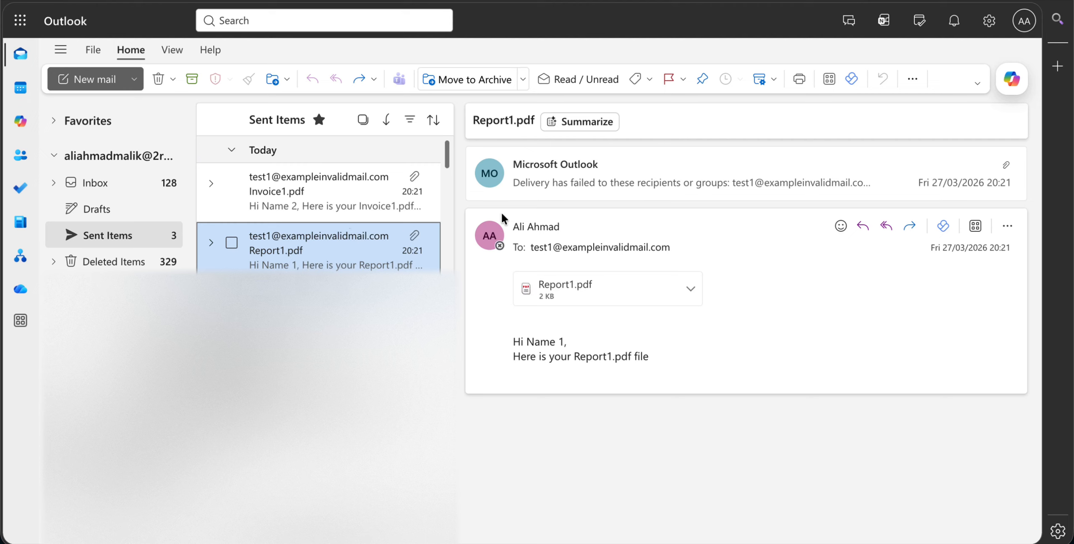
click(511, 115)
double_click(511, 115)
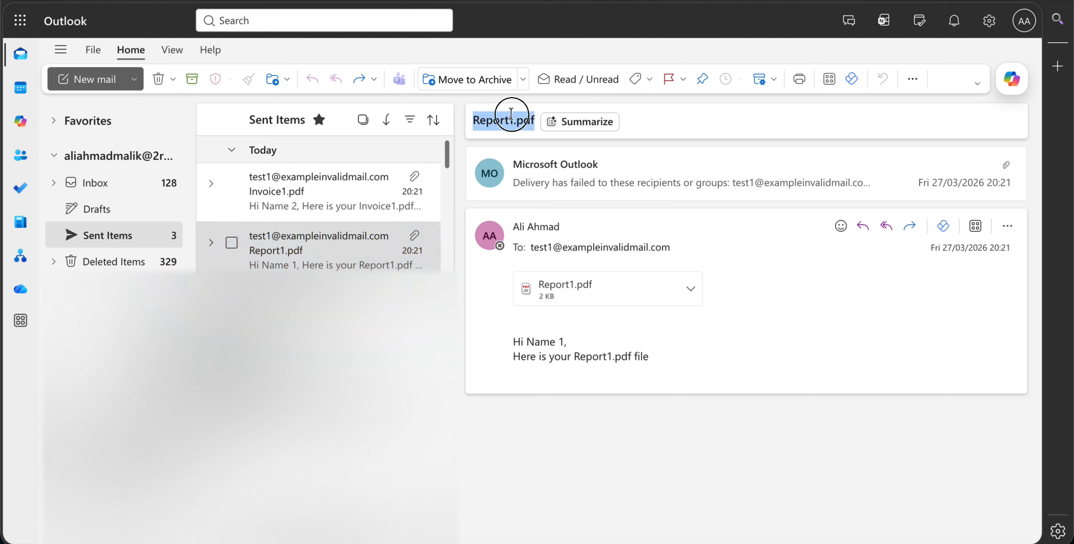
click(520, 348)
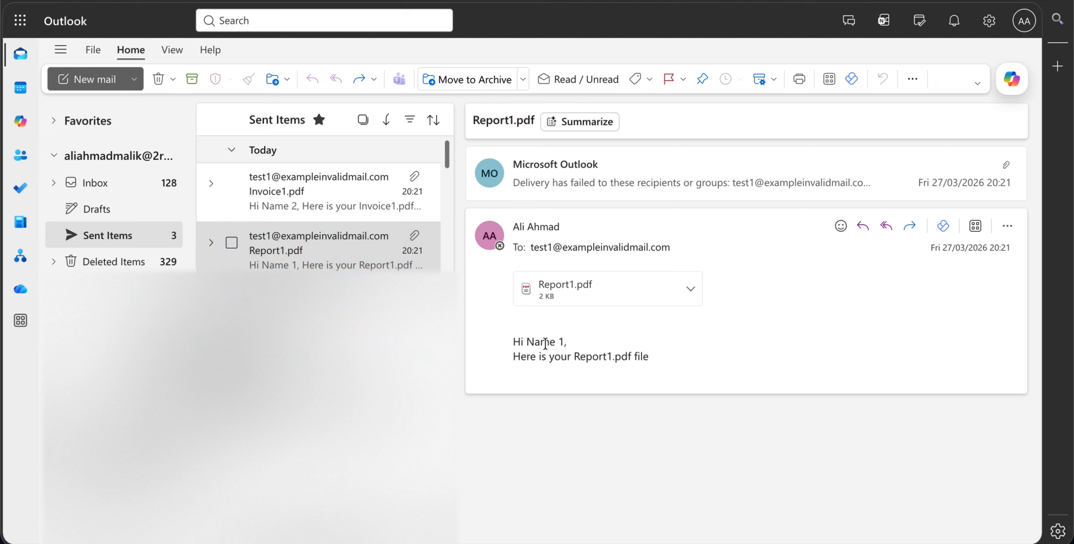
- Open the sent Invoice1.pdf email and compare its recipient, attachment and body with those of the Report1.pdf email
click(314, 193)
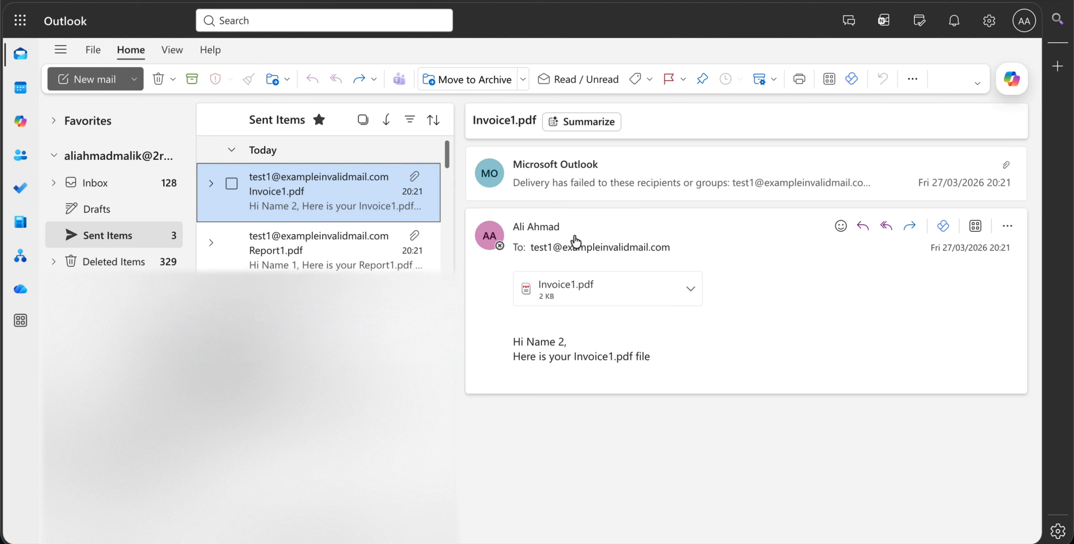
click(336, 247)
click(340, 181)
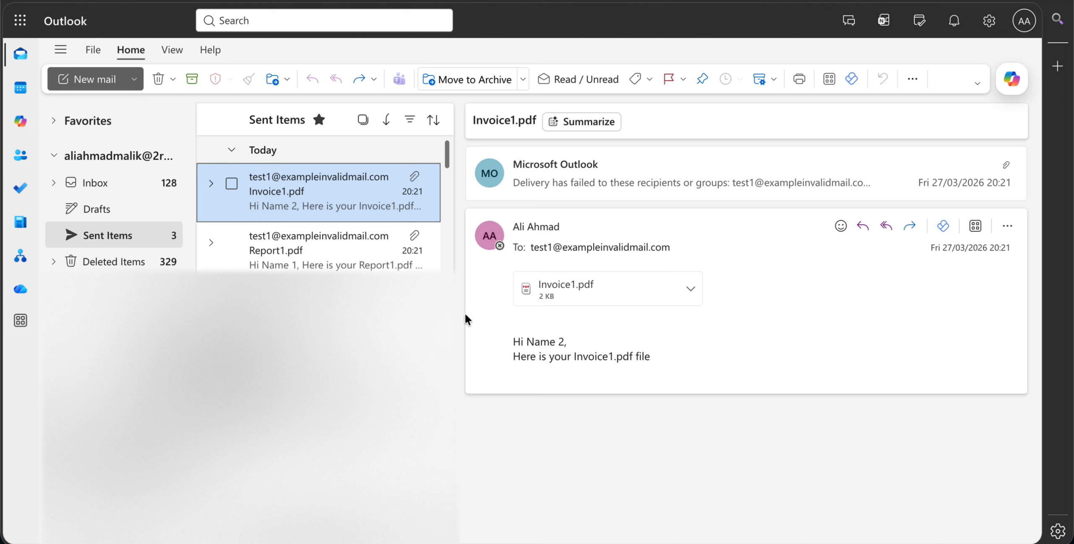
click(354, 243)
click(351, 190)
click(343, 257)
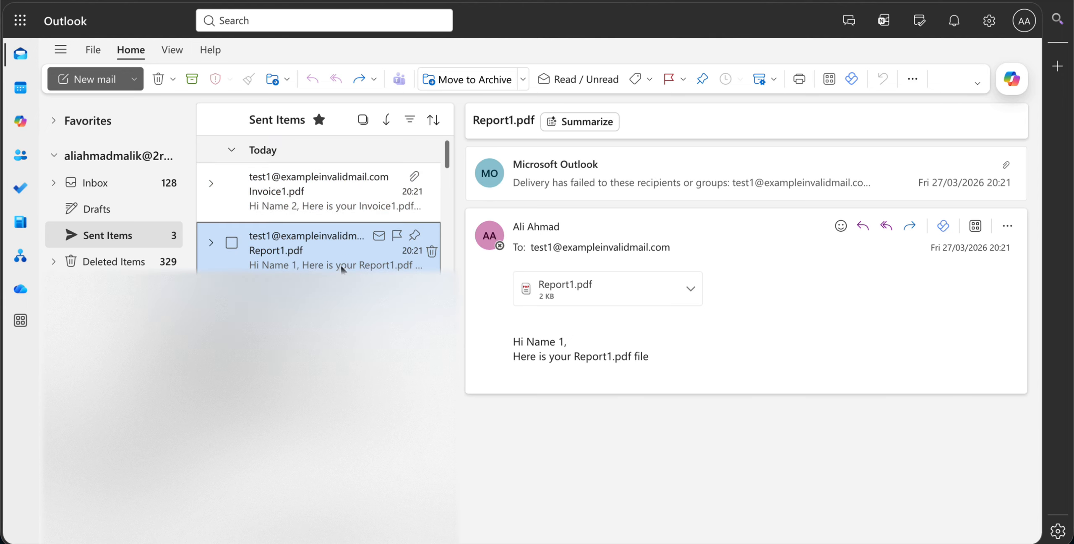